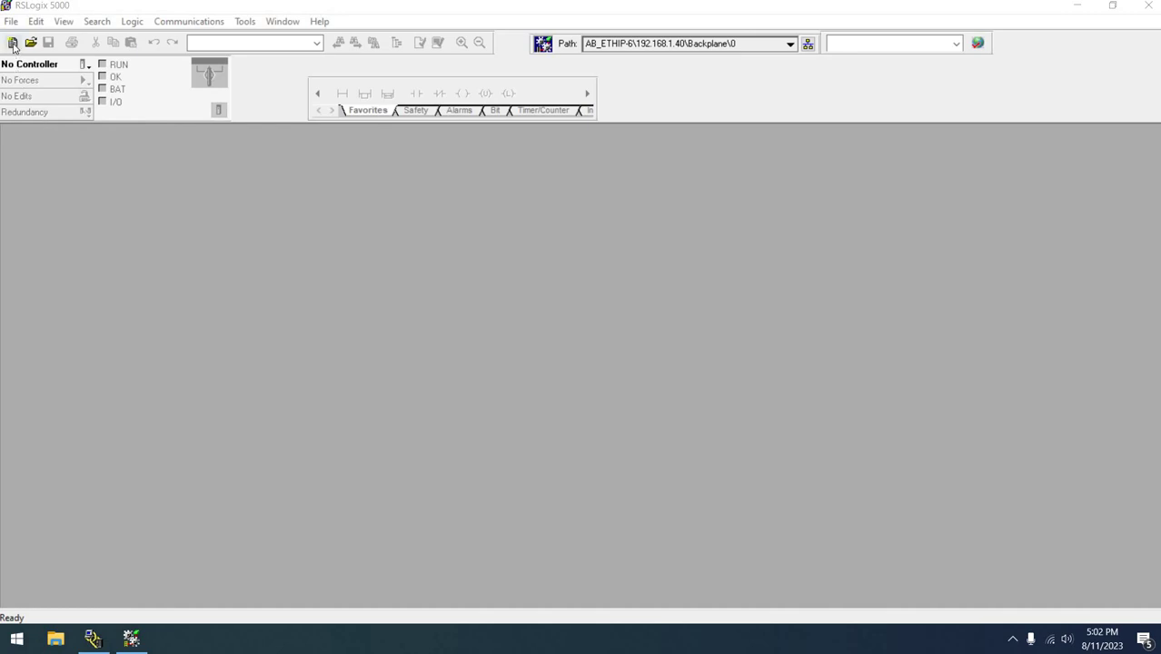
# Start a new project for a 1769-L32E CompactLogix5332E controller at revision 20
pyautogui.click(13, 43)
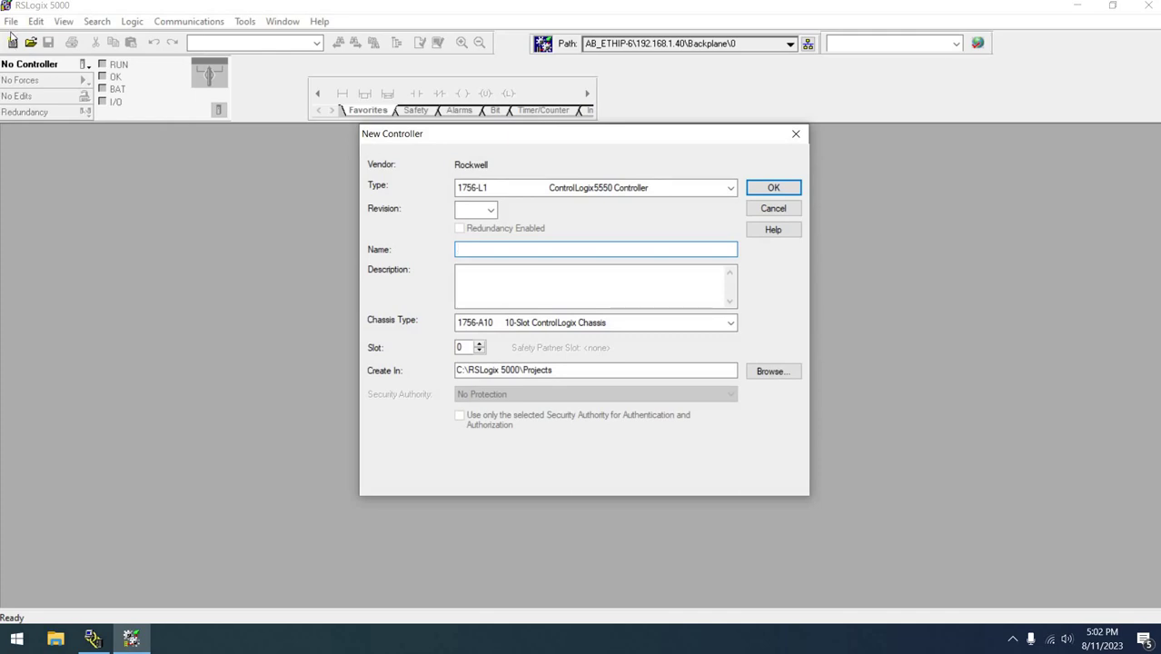
pyautogui.click(520, 188)
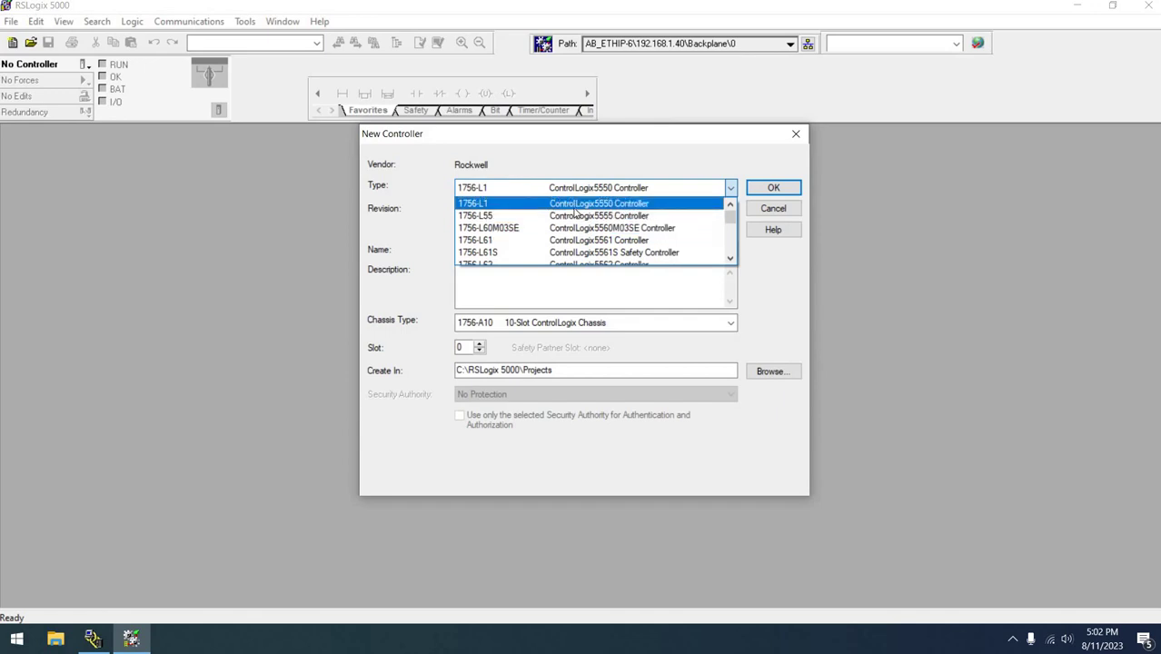
pyautogui.scroll(-2, 574, 215)
pyautogui.scroll(-4, 574, 213)
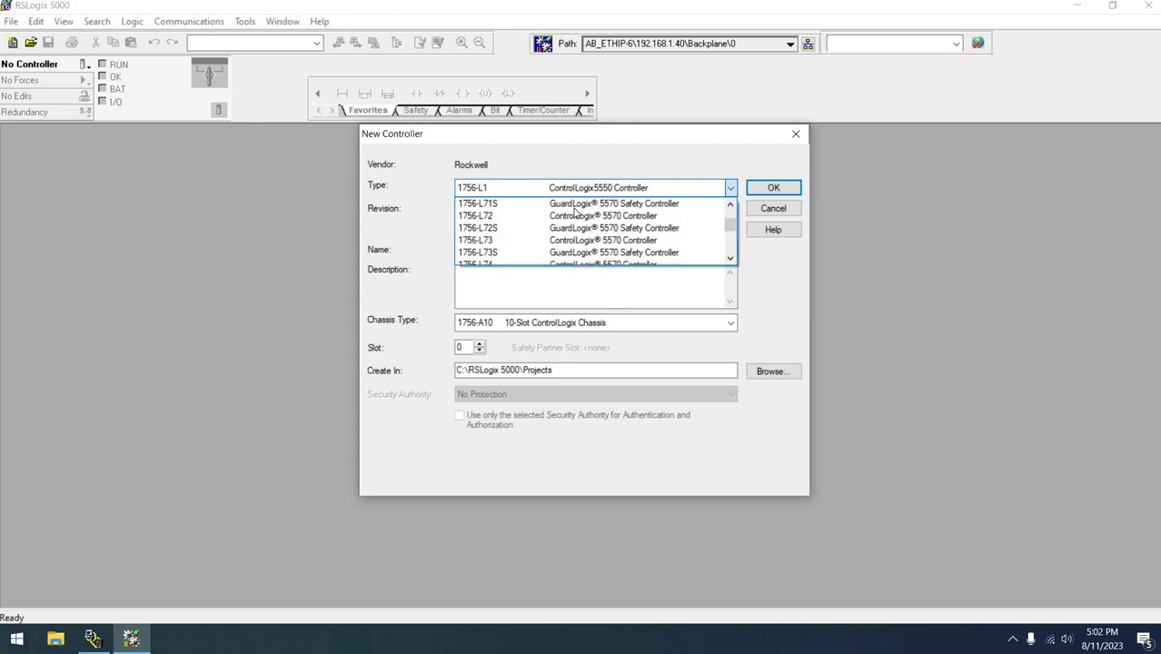
pyautogui.scroll(-3, 574, 218)
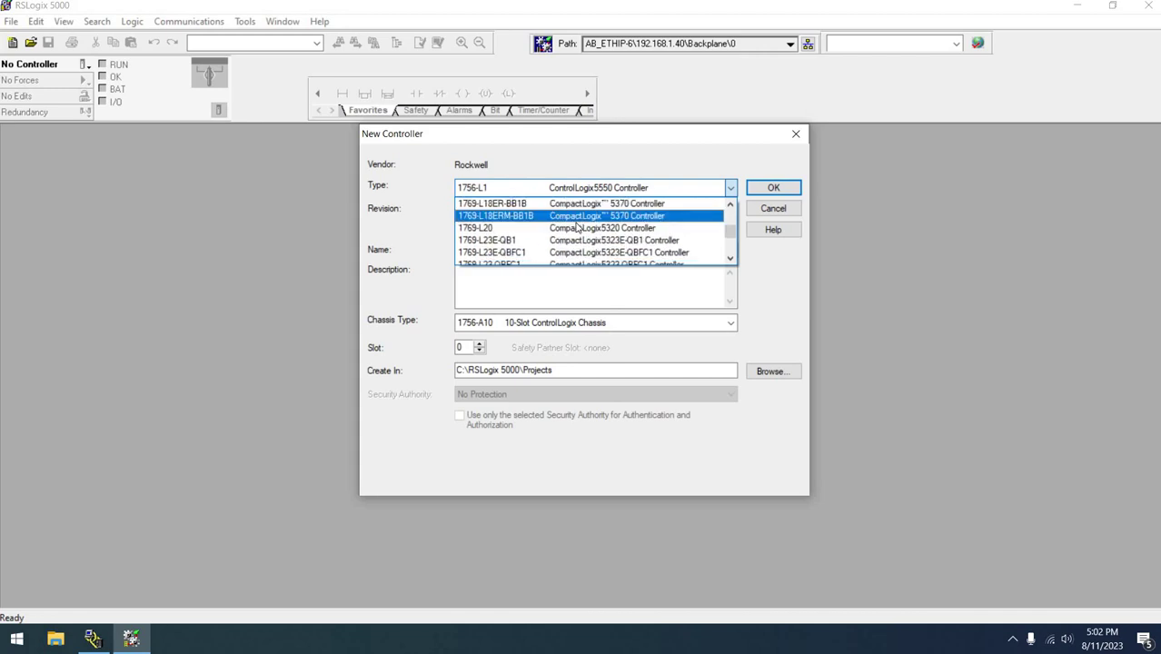
pyautogui.scroll(-1, 578, 225)
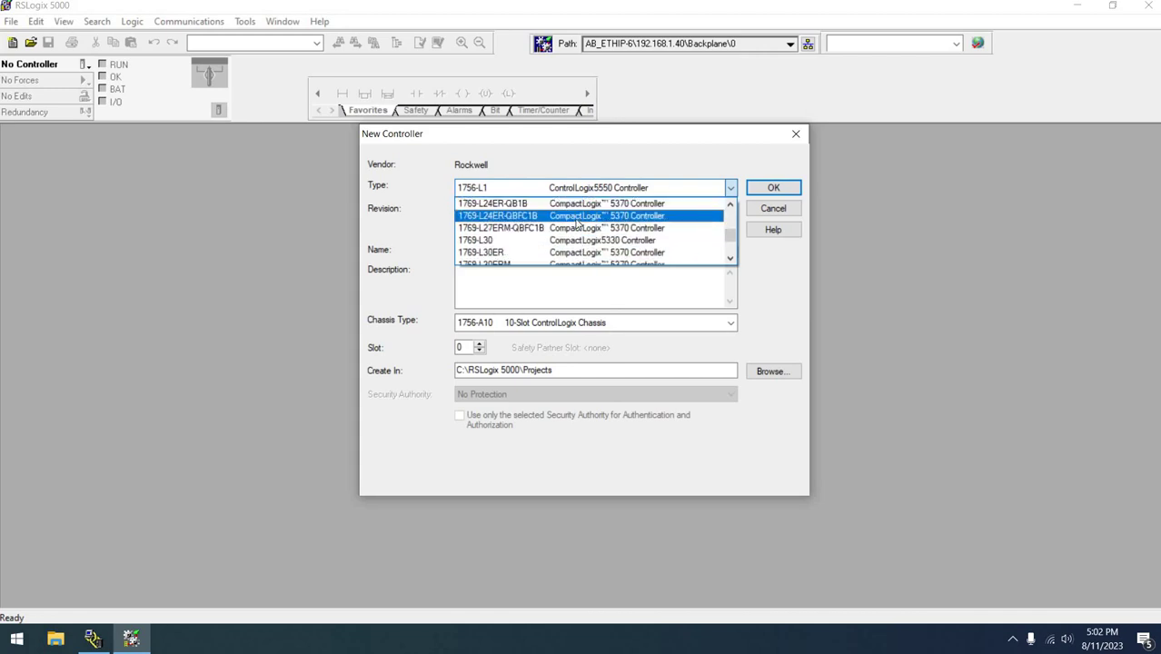
pyautogui.scroll(-1, 574, 221)
pyautogui.scroll(-1, 570, 220)
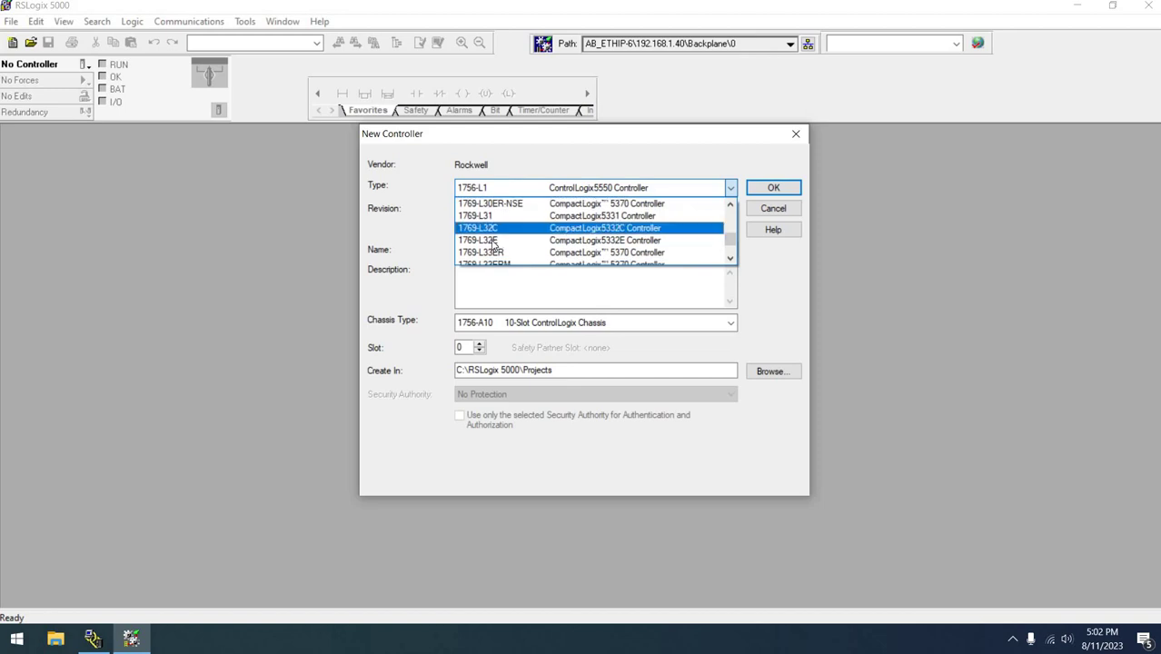
pyautogui.click(503, 240)
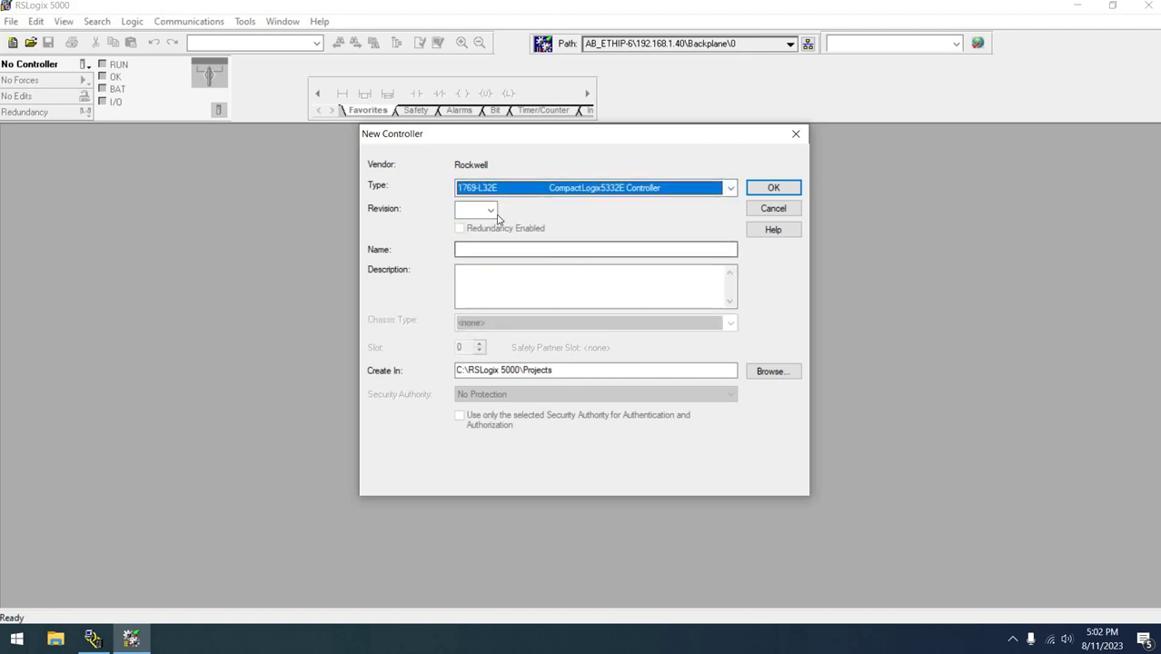
pyautogui.click(491, 209)
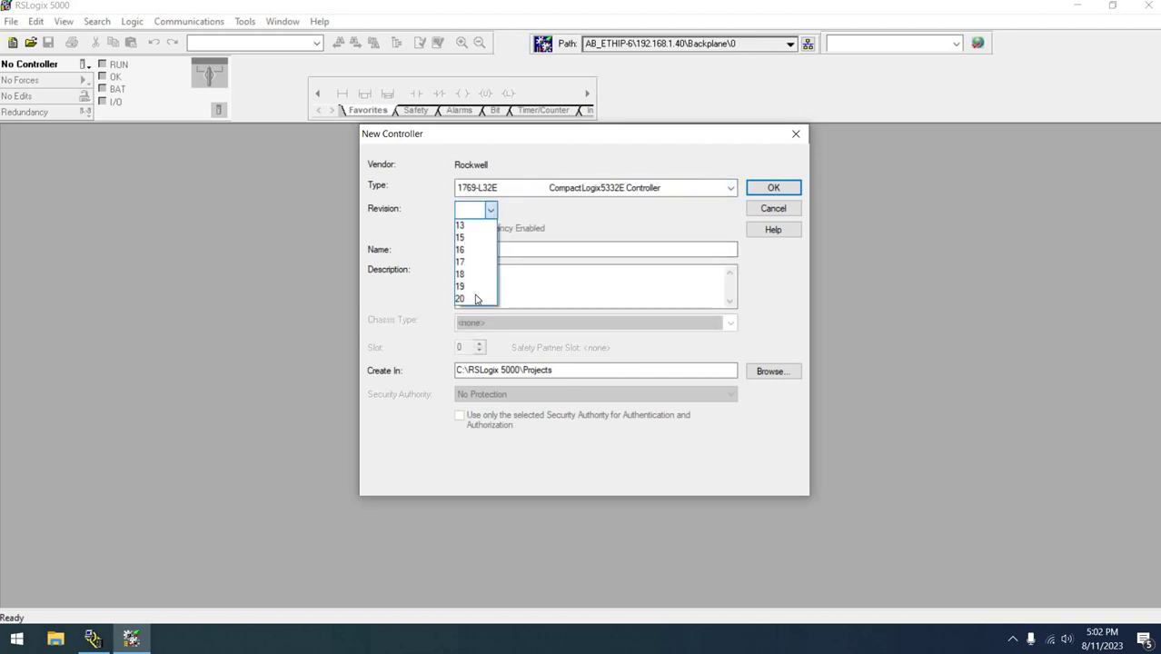
pyautogui.click(477, 299)
pyautogui.click(477, 247)
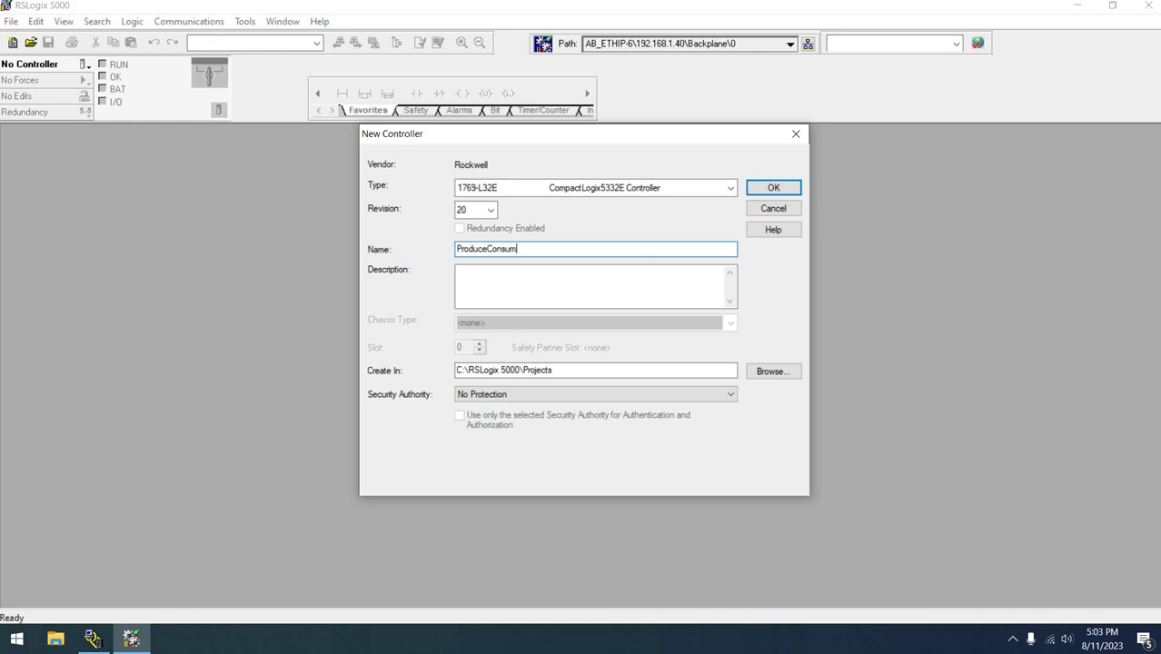
# Name the project ProduceConsume and confirm to create it
pyautogui.click(458, 270)
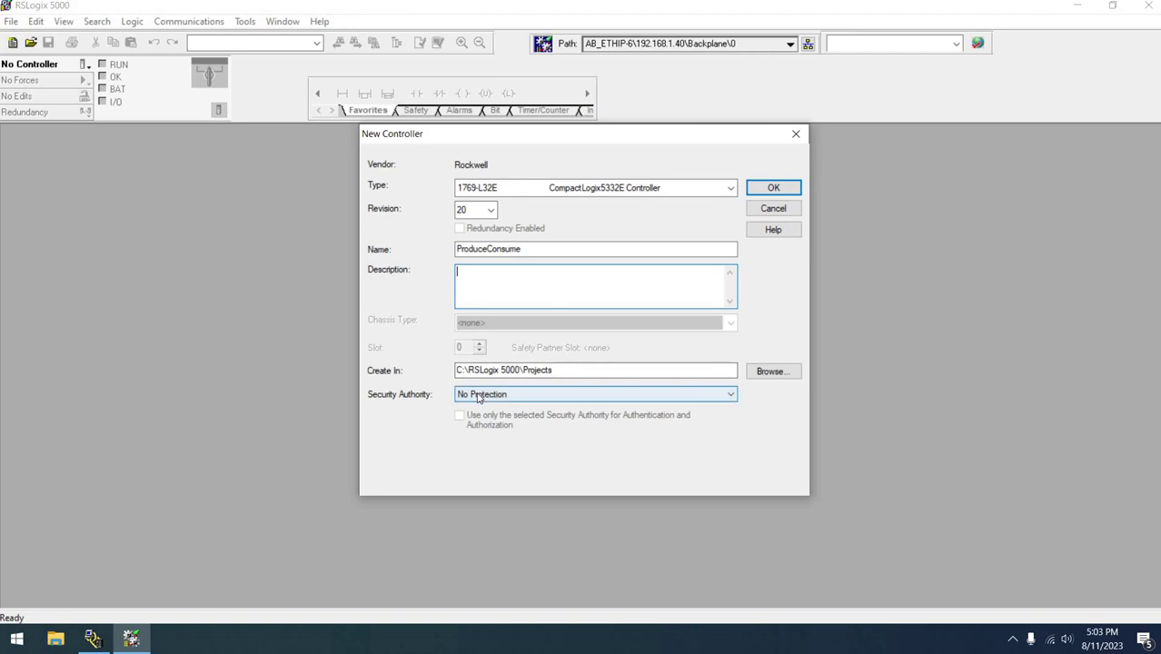
pyautogui.click(770, 188)
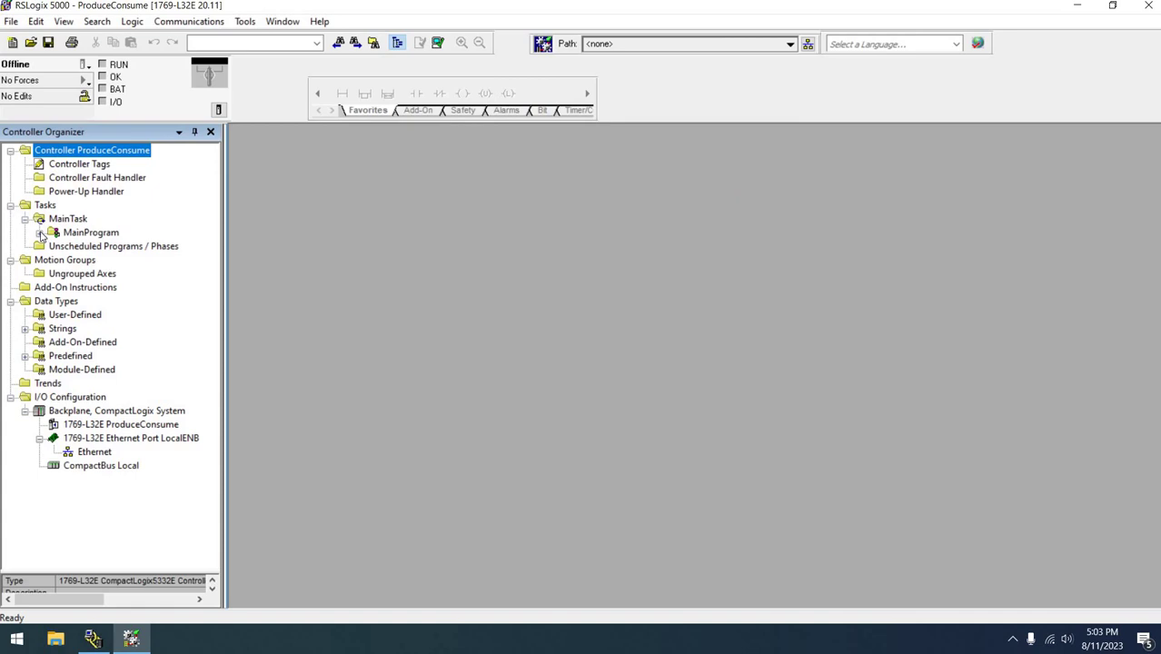
# Expand MainProgram and open its empty MainRoutine in the ladder editor
pyautogui.click(40, 234)
pyautogui.doubleClick(103, 259)
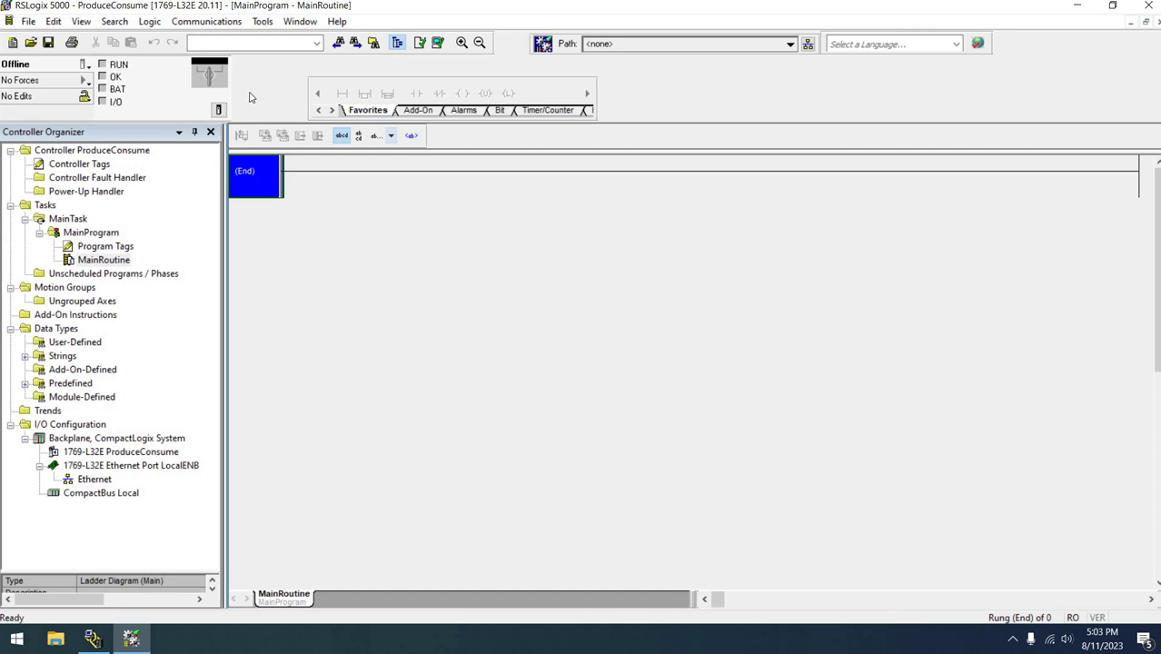
pyautogui.click(197, 27)
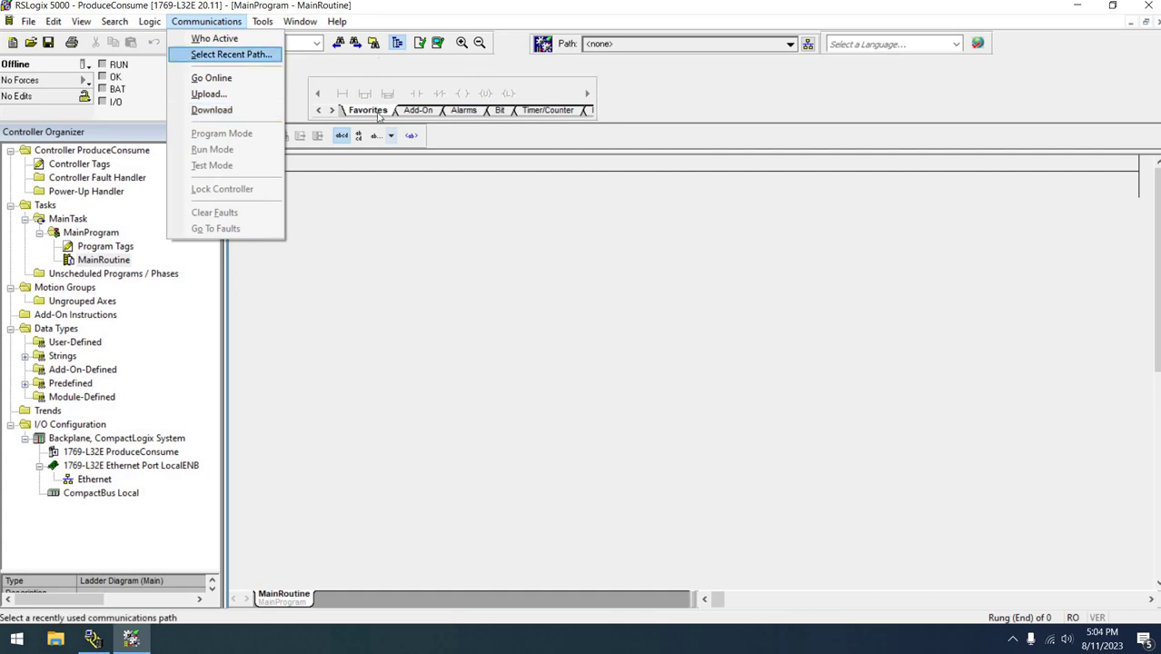
# Download ProduceConsume over the recent AB_ETHIP-6\192.168.1.40\Backplane\0 path and go online
pyautogui.click(236, 54)
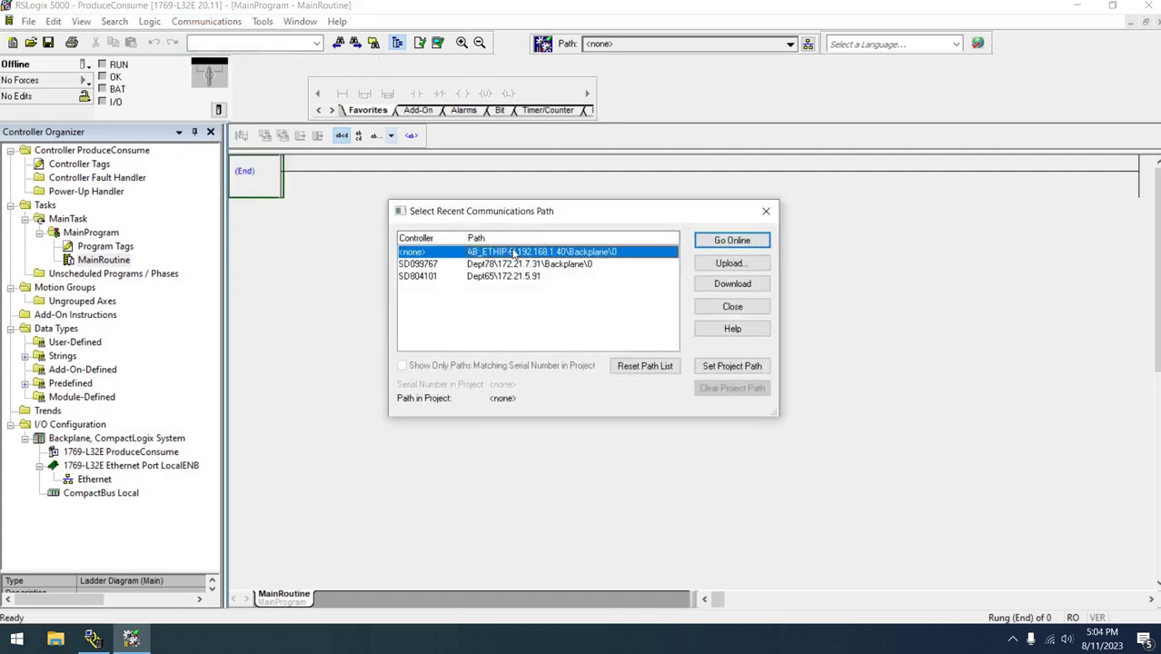
pyautogui.click(737, 283)
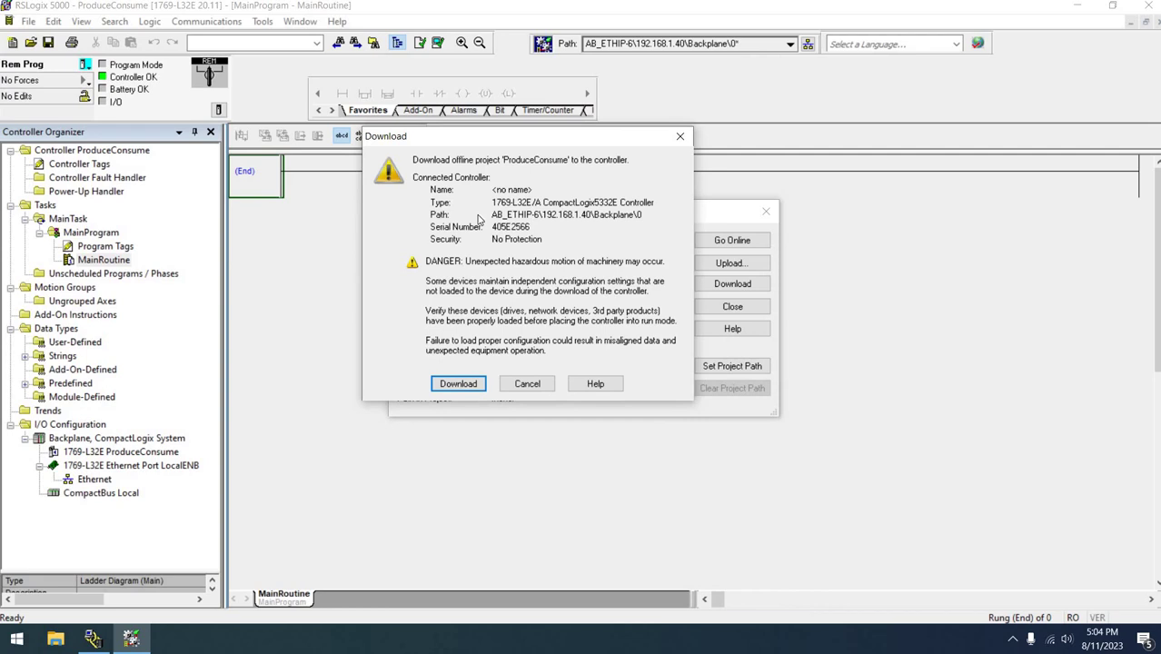
pyautogui.click(450, 386)
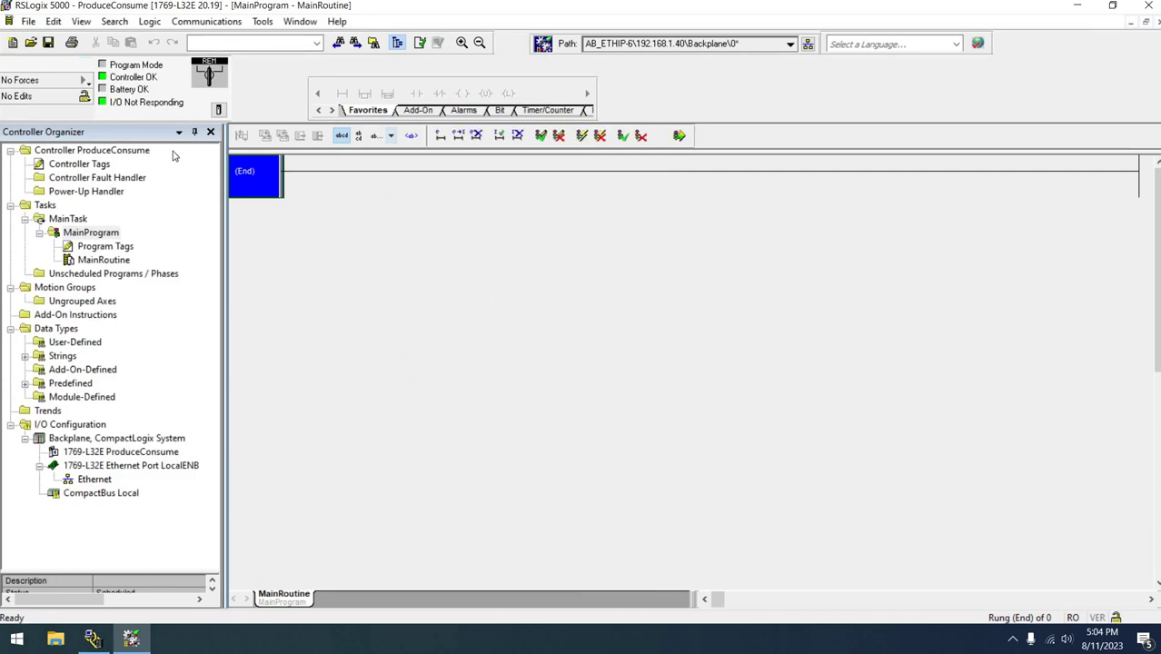
# Request Remote Run mode for the controller and acknowledge the transition warning
pyautogui.click(84, 65)
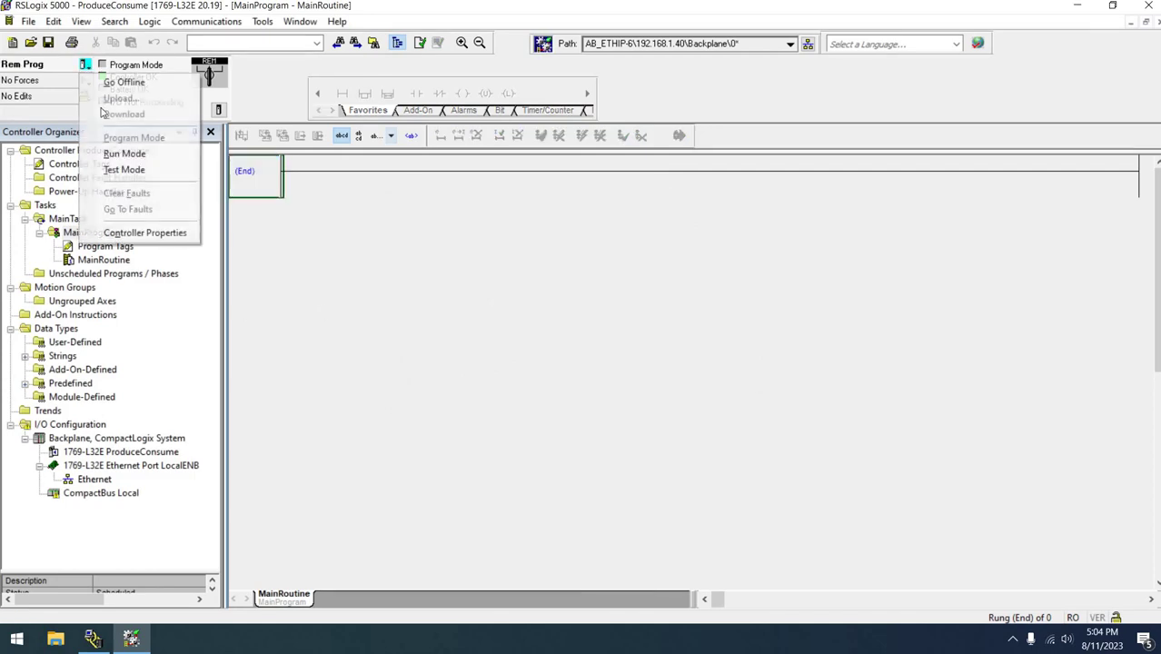
pyautogui.press('Return')
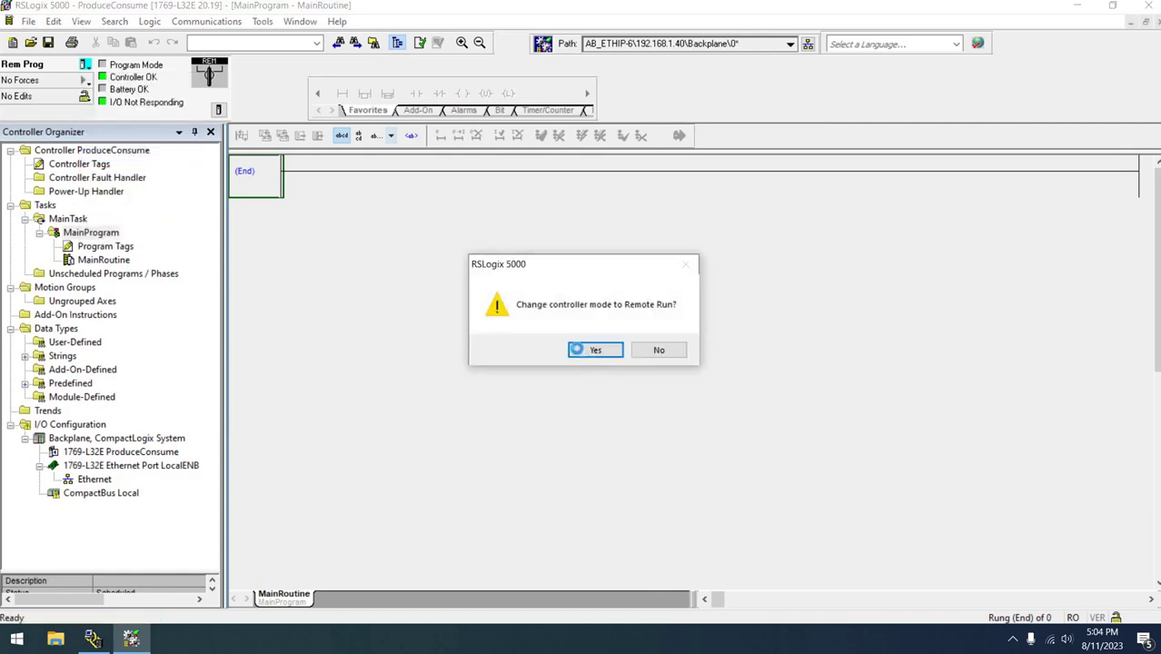
pyautogui.press('Return')
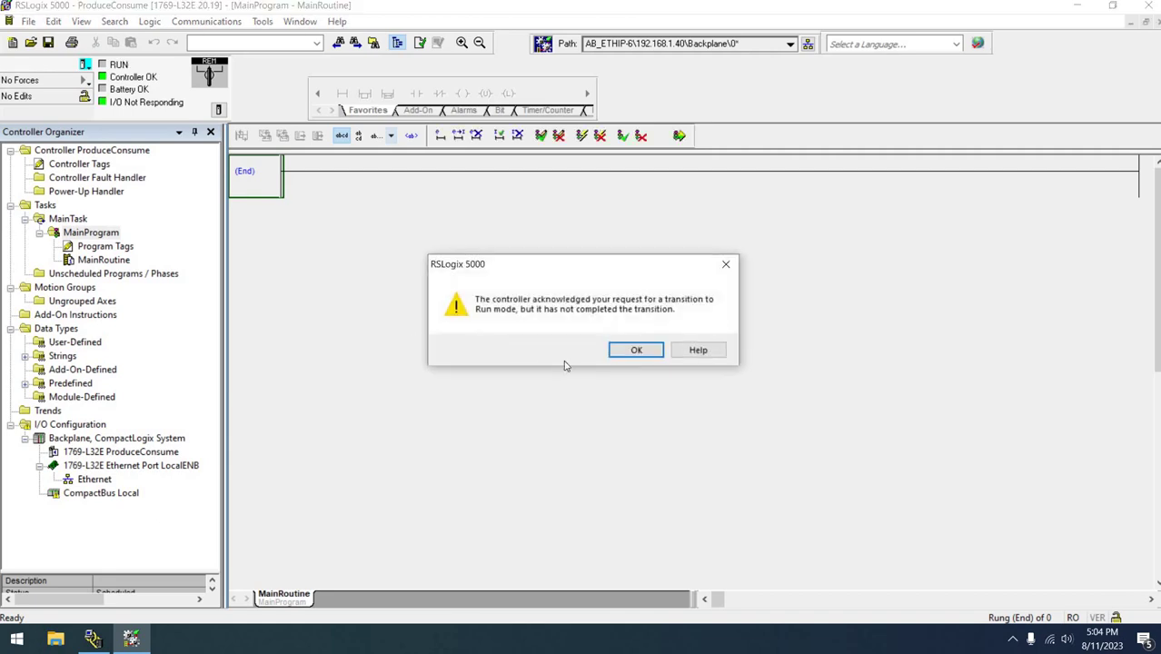
pyautogui.click(652, 353)
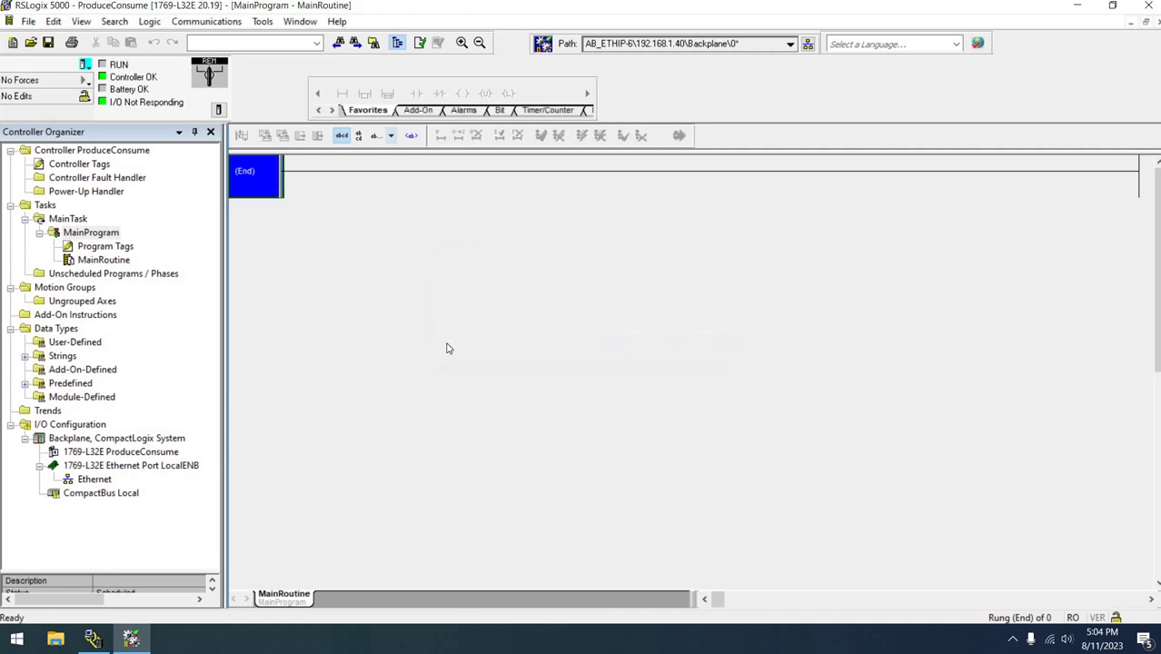
# Check the End rung's editing options, then return to the controller mode options
pyautogui.rightClick(255, 171)
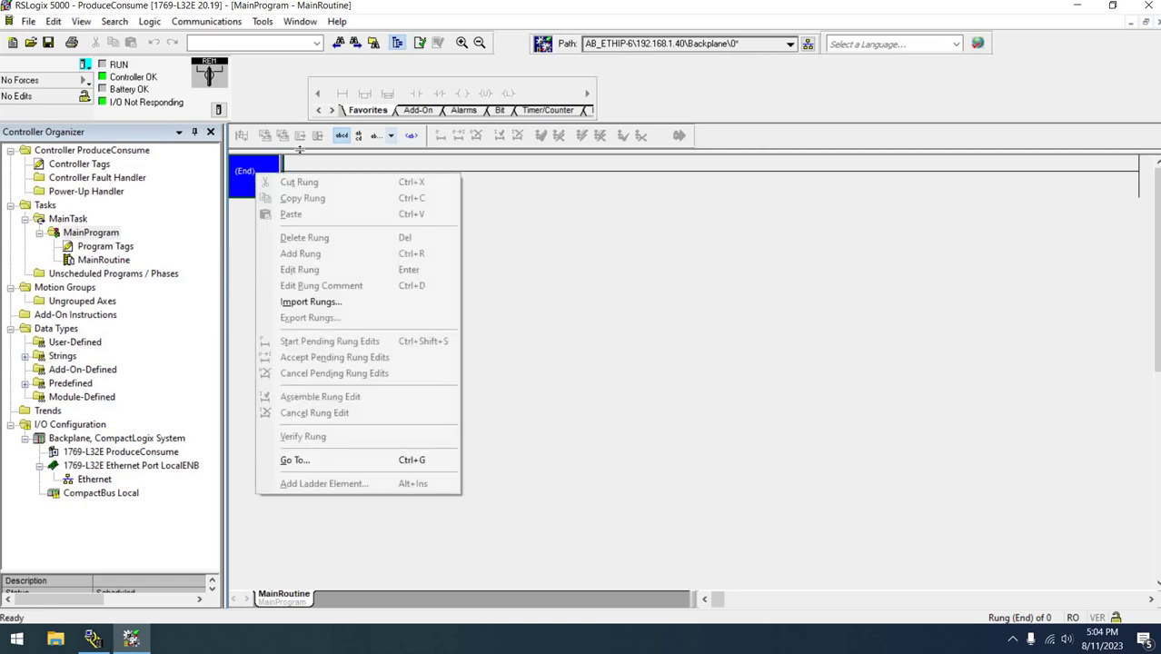
pyautogui.click(239, 181)
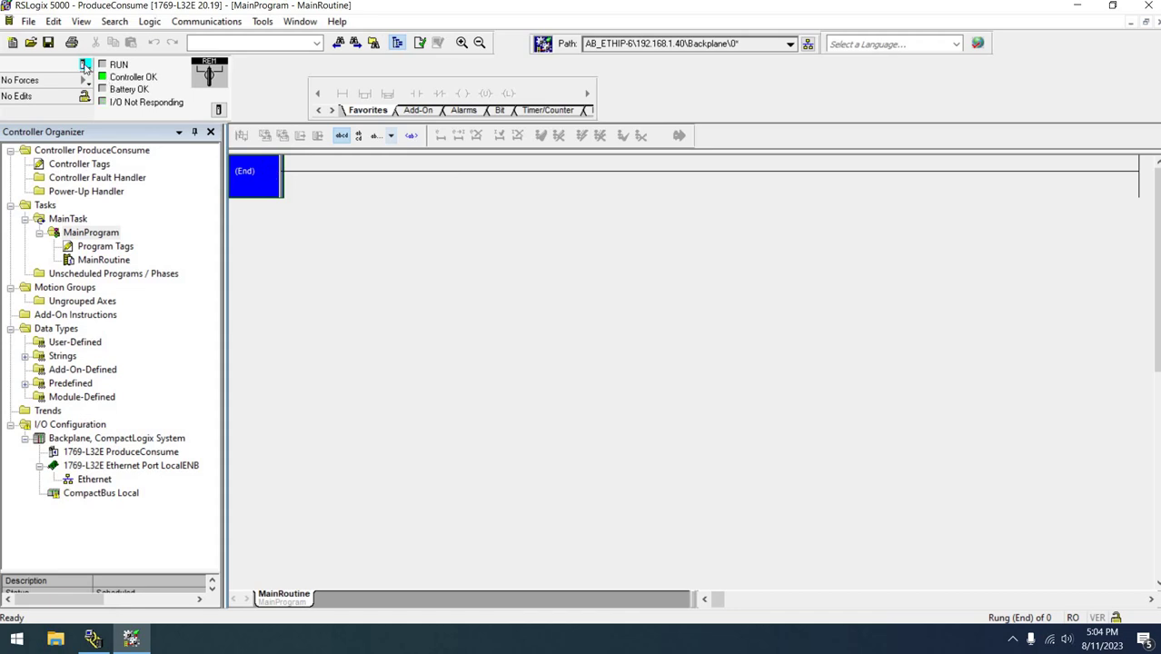
pyautogui.click(84, 66)
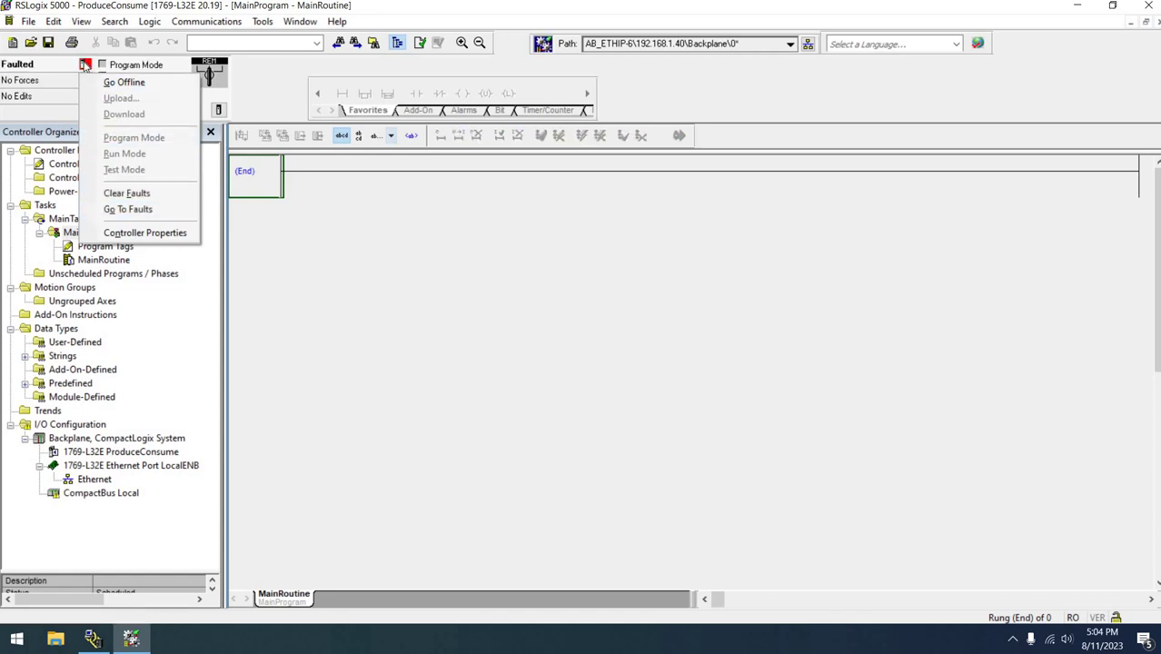
# Review the controller fault details, close Controller Properties, and select MainRoutine's End rung
pyautogui.click(104, 209)
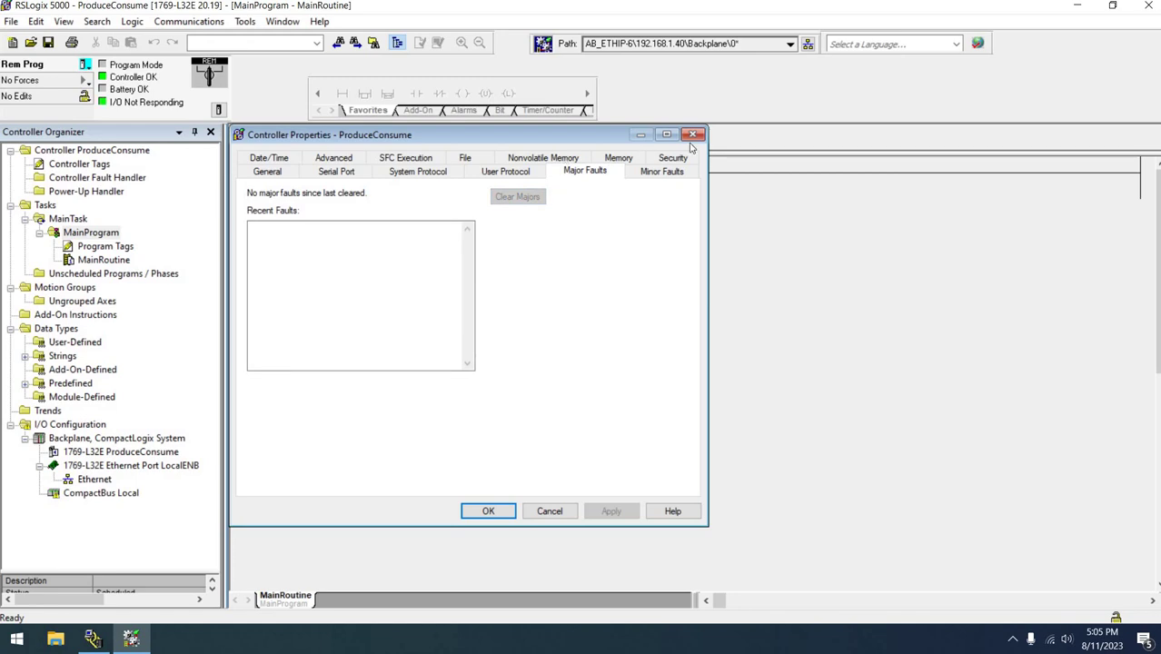
pyautogui.press('Escape')
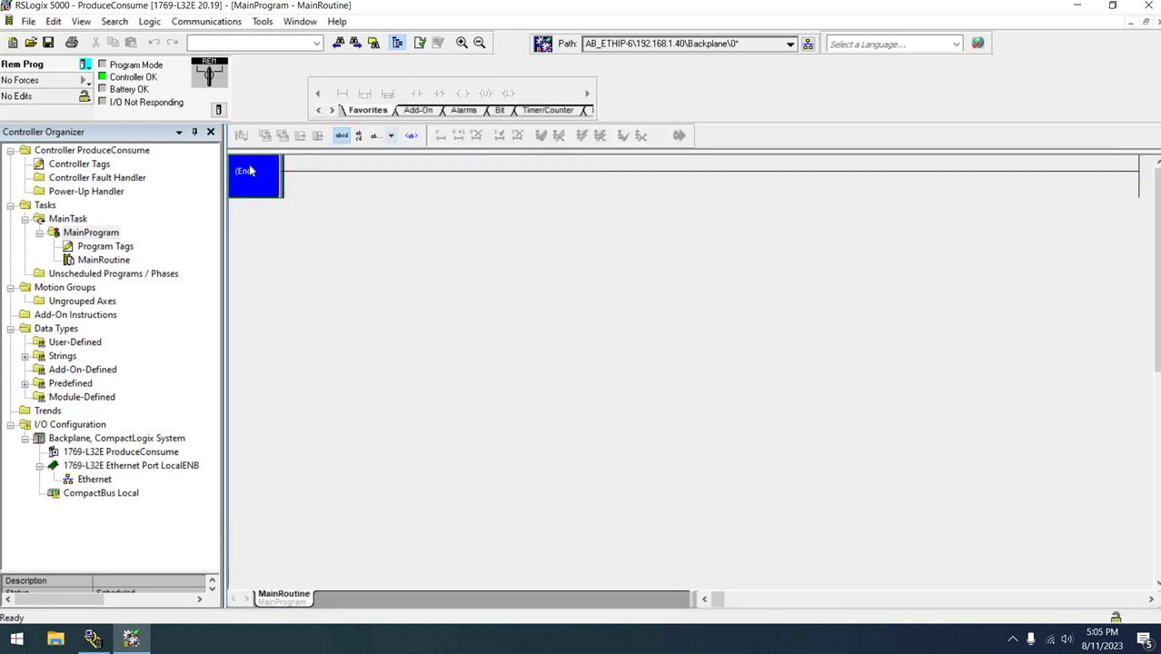
pyautogui.click(95, 260)
pyautogui.click(255, 174)
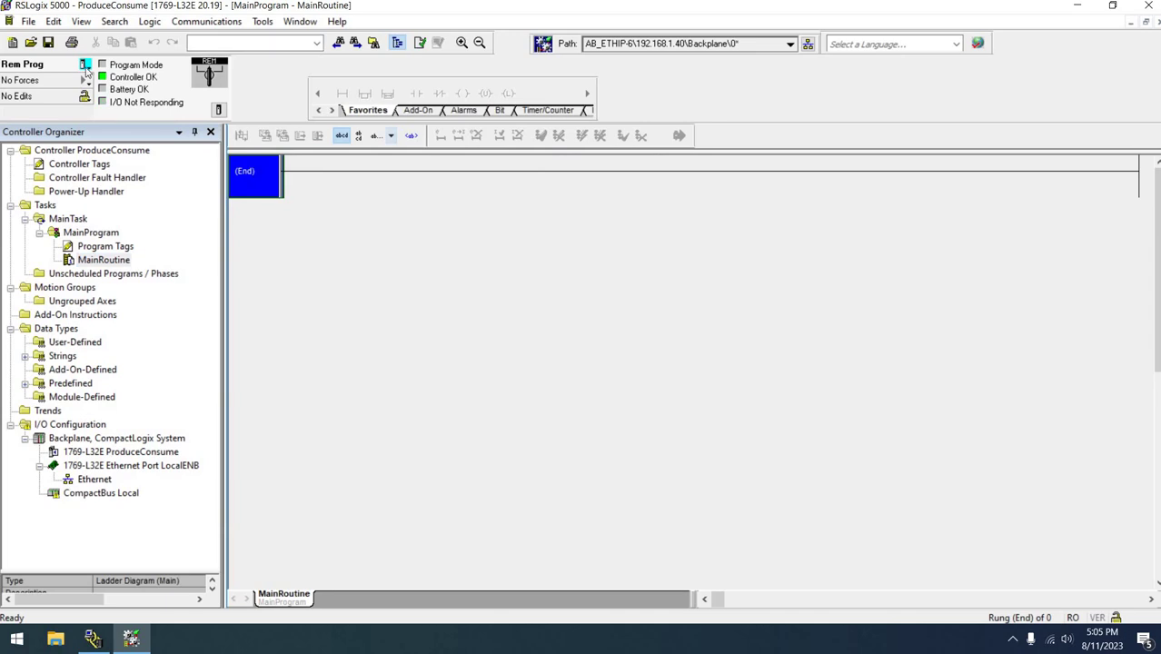
# Request Test mode for the controller and acknowledge the incomplete-transition warning
pyautogui.click(86, 65)
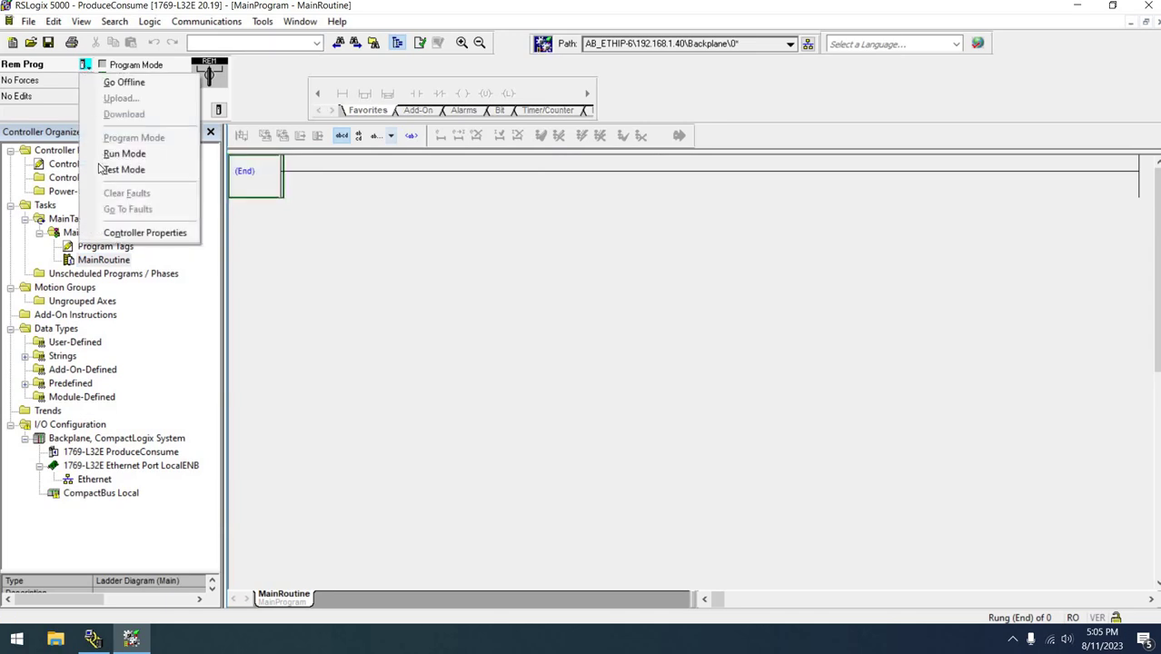
pyautogui.press('Return')
pyautogui.click(591, 352)
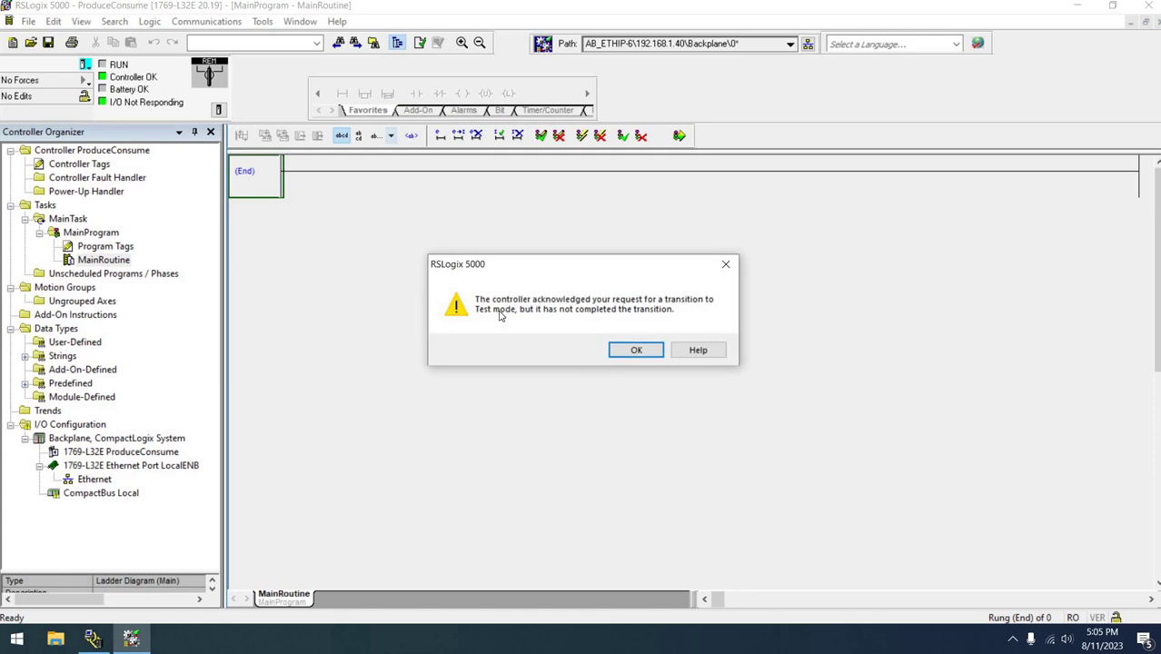
pyautogui.click(638, 352)
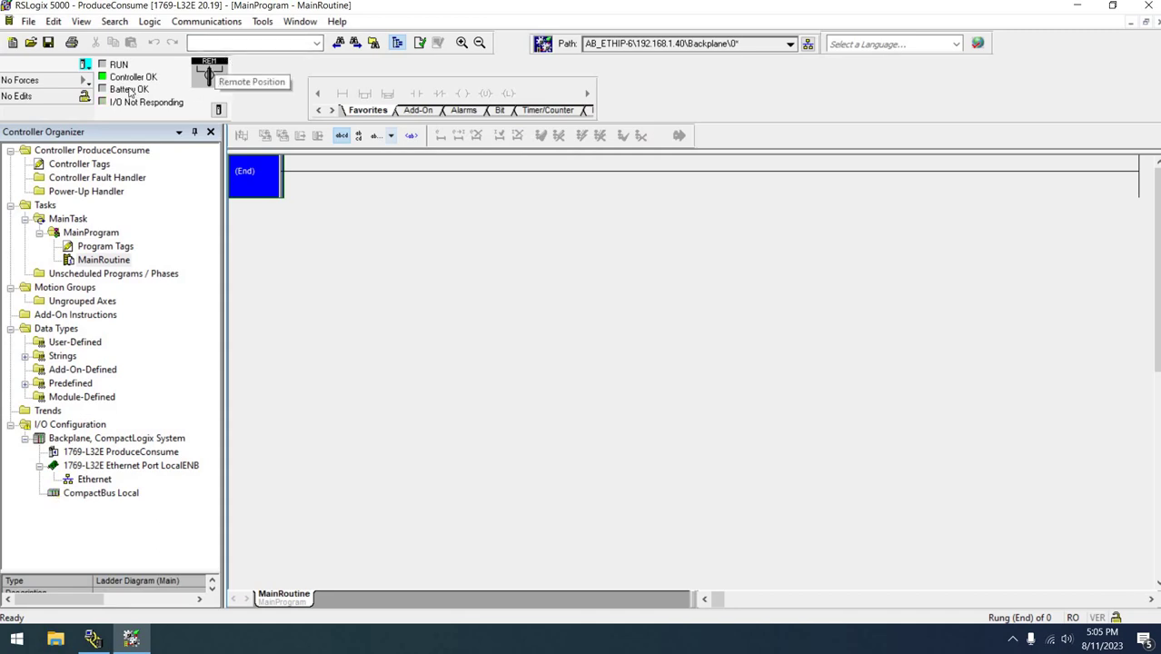
# Go to the controller faults, clear the major I/O fault, and close Controller Properties
pyautogui.click(86, 69)
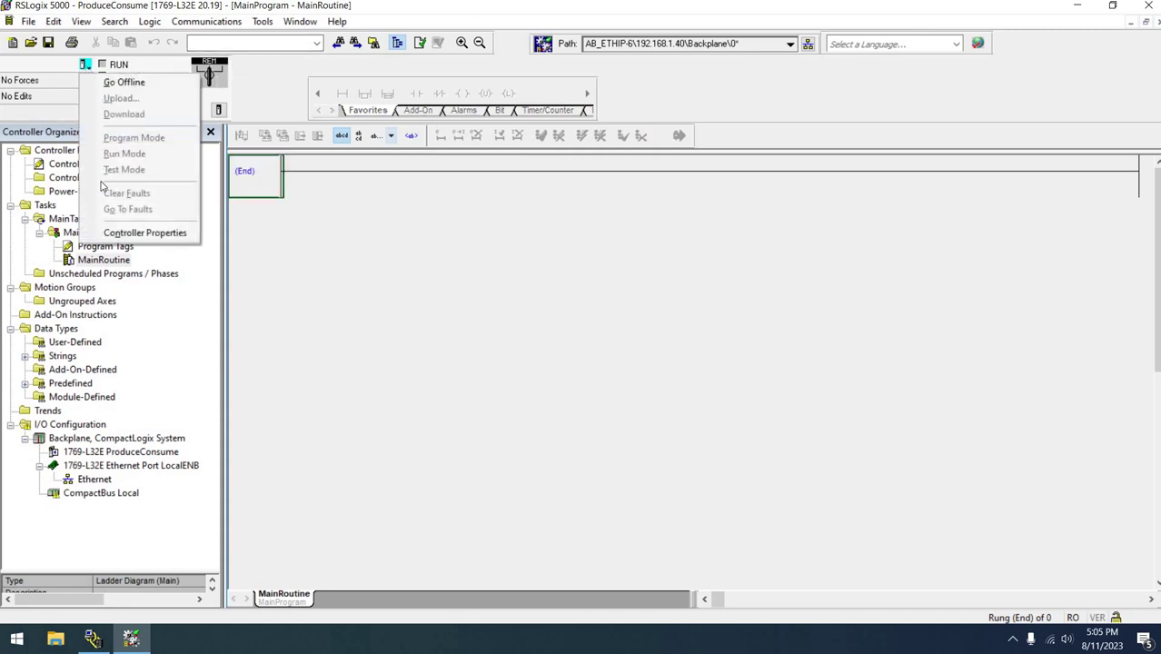
pyautogui.click(86, 69)
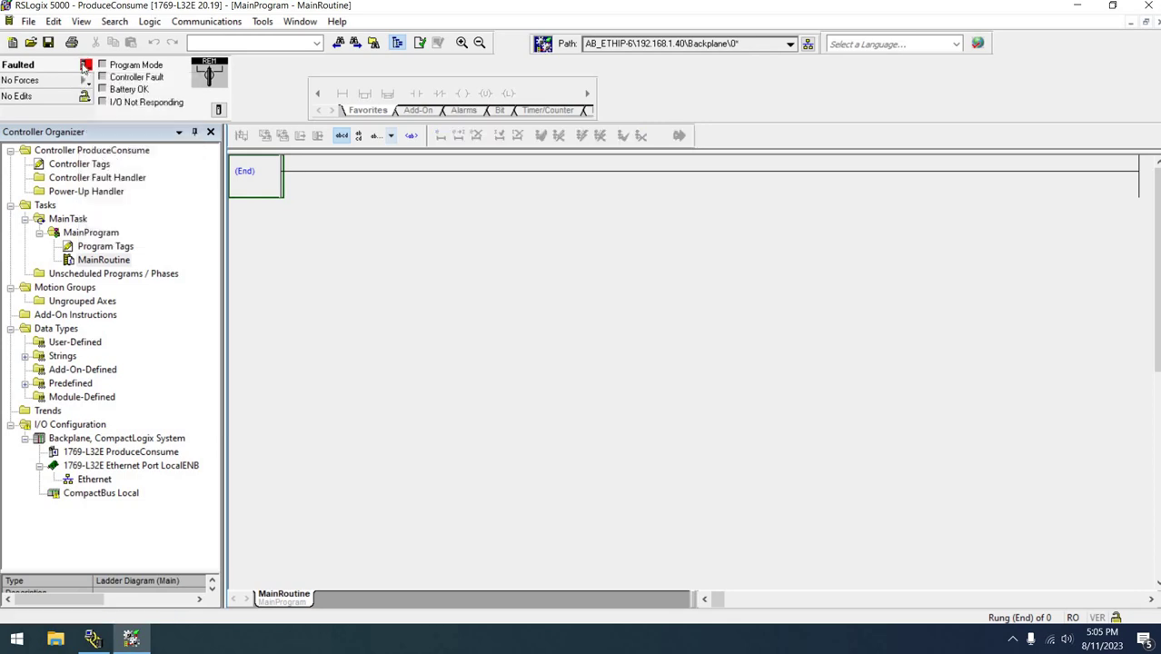
pyautogui.click(87, 69)
pyautogui.click(113, 209)
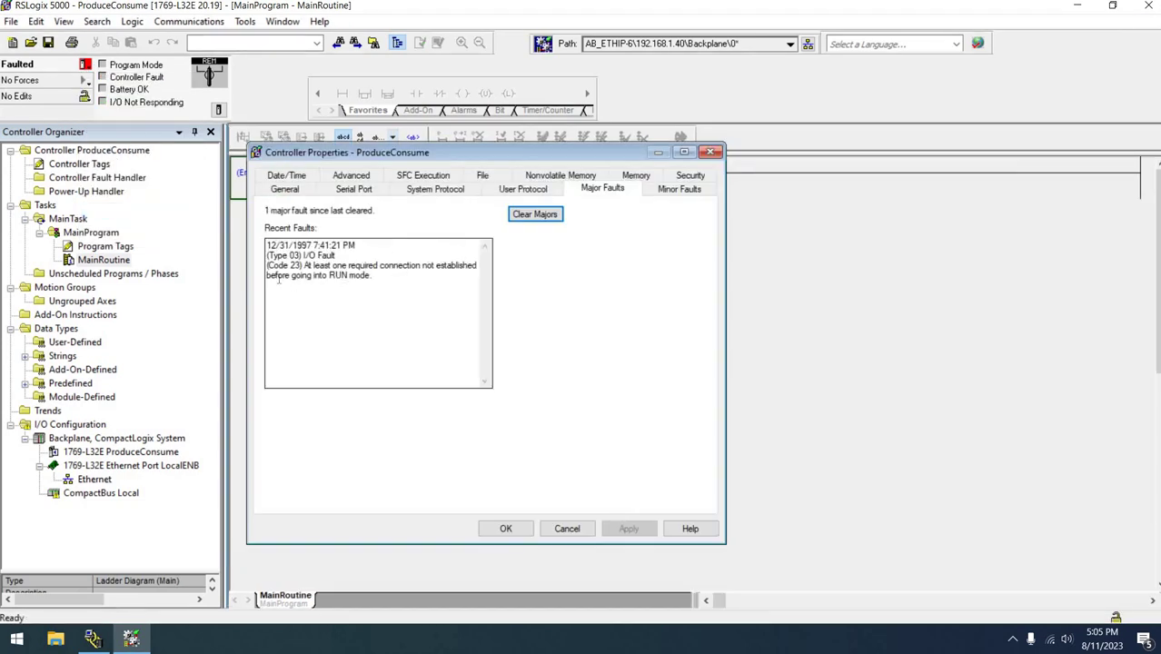
pyautogui.click(535, 214)
pyautogui.press('Escape')
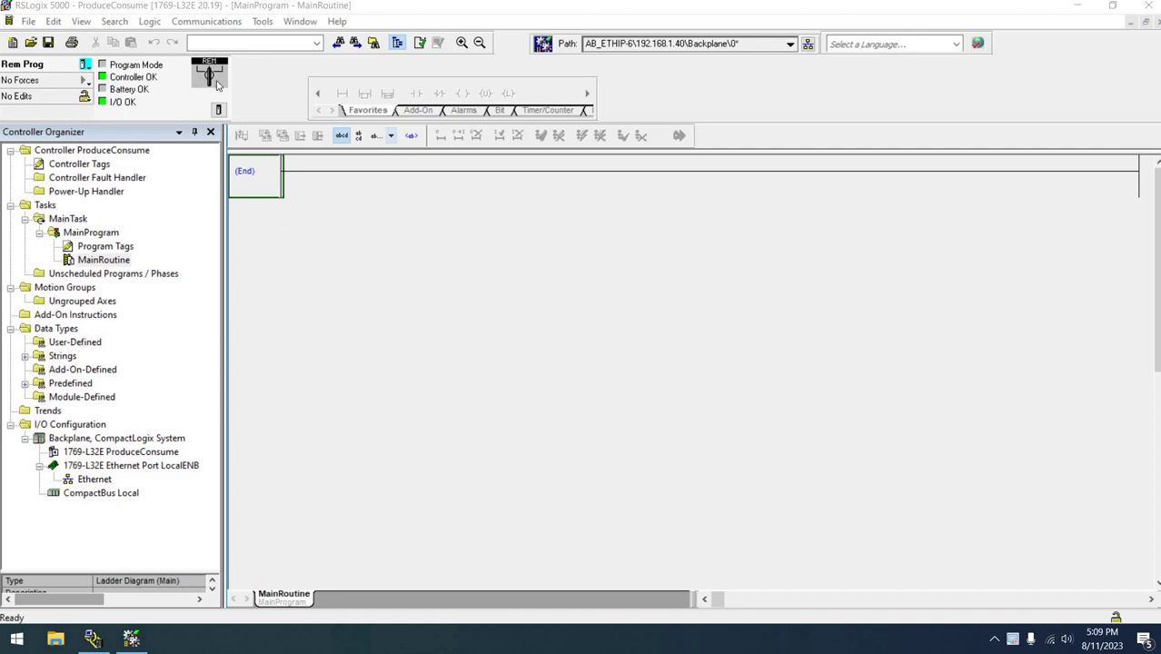
# Switch the controller to Run Mode and confirm the change to Remote Run
pyautogui.click(83, 64)
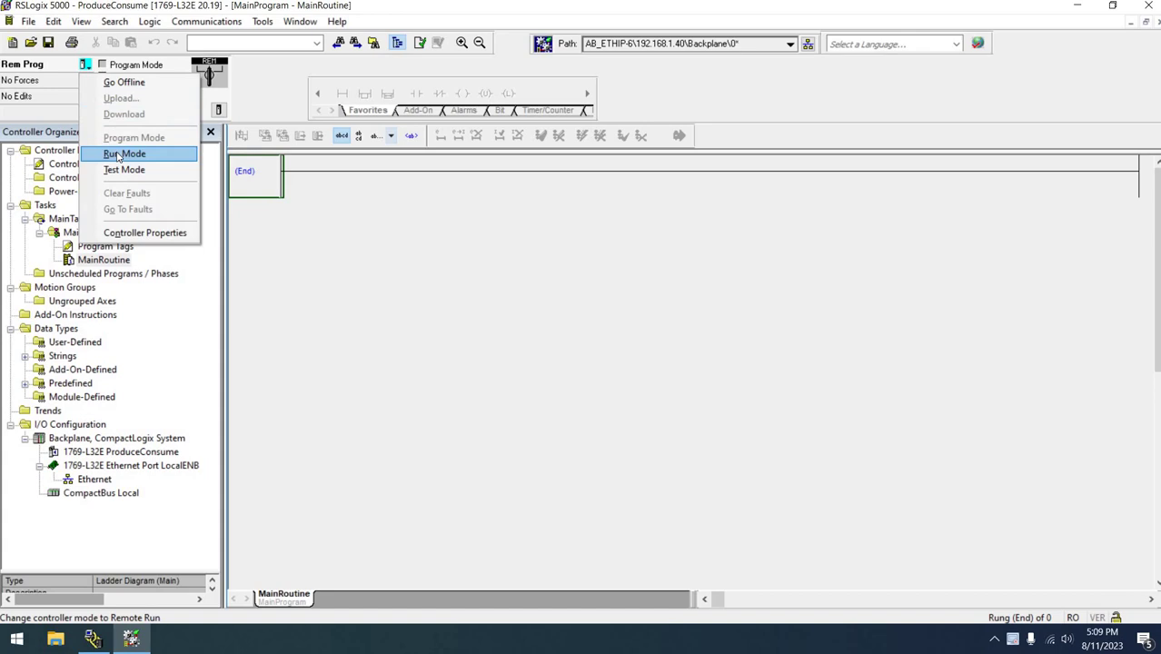
pyautogui.click(118, 154)
pyautogui.click(574, 350)
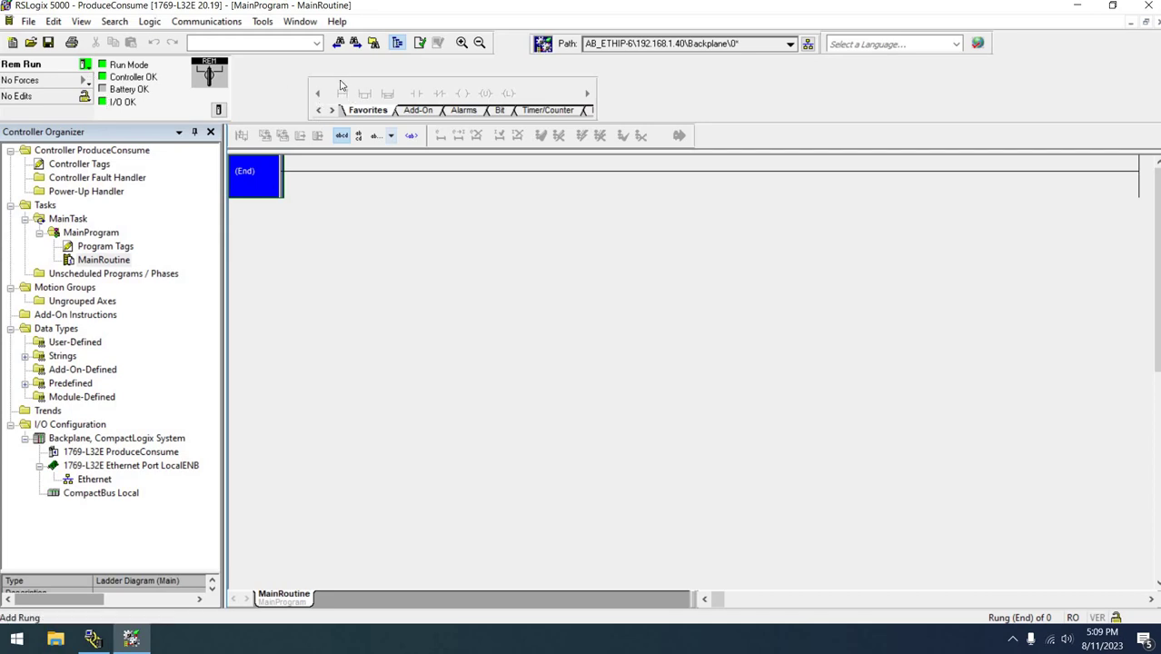
pyautogui.moveTo(327, 83); pyautogui.dragTo(292, 94)
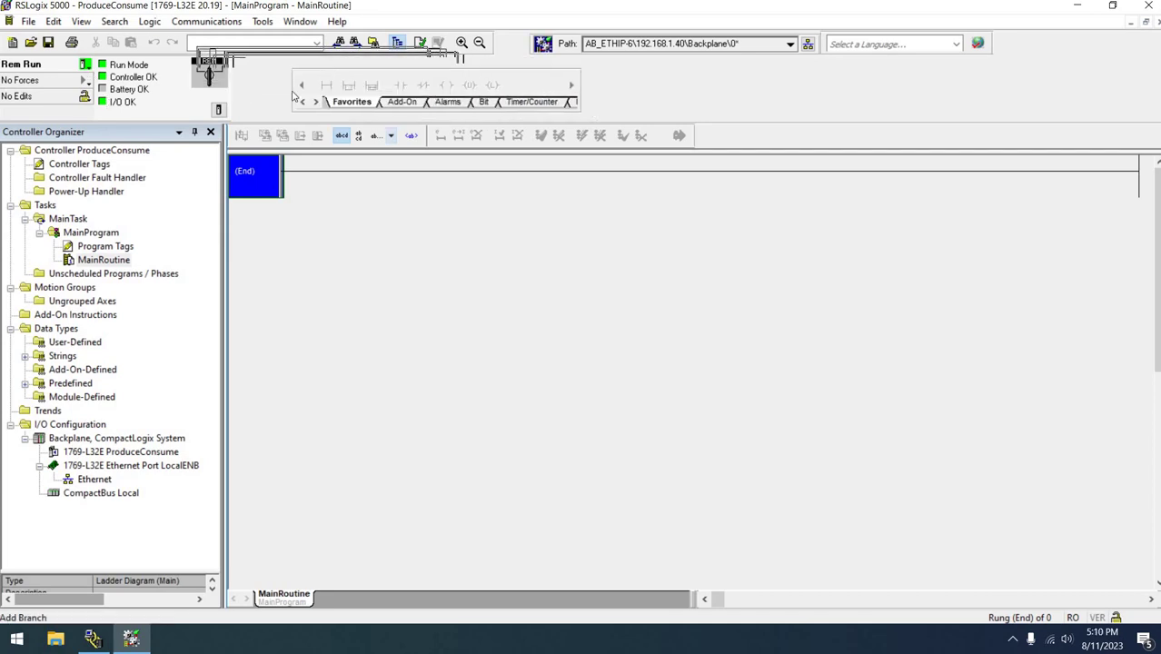
pyautogui.click(100, 258)
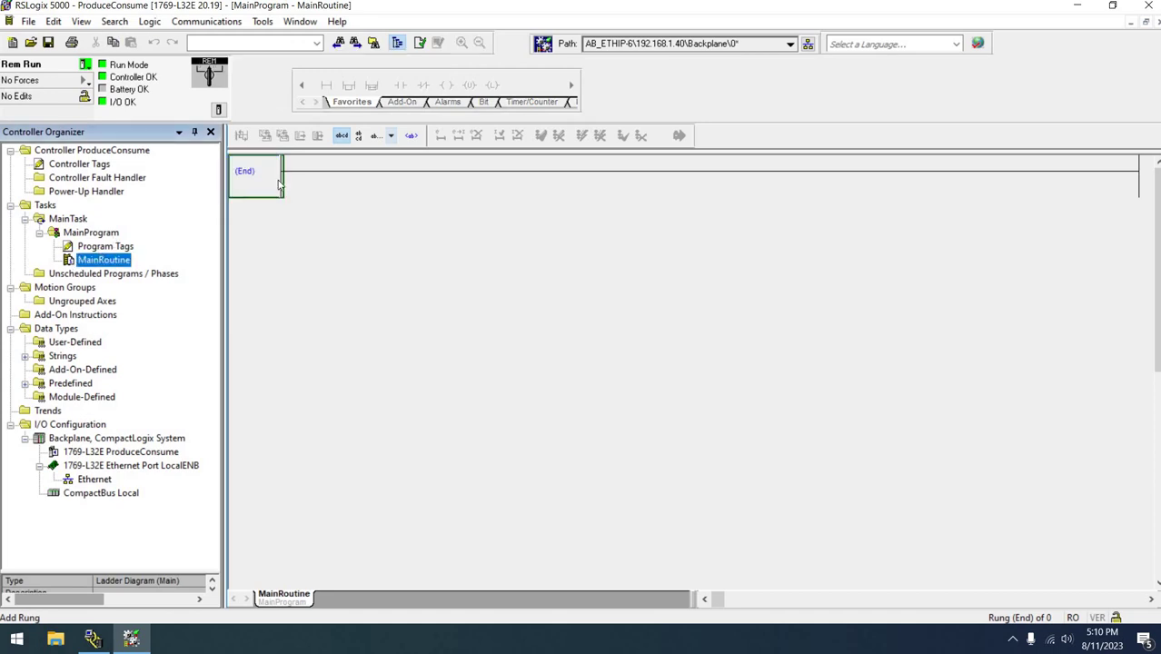
pyautogui.rightClick(277, 184)
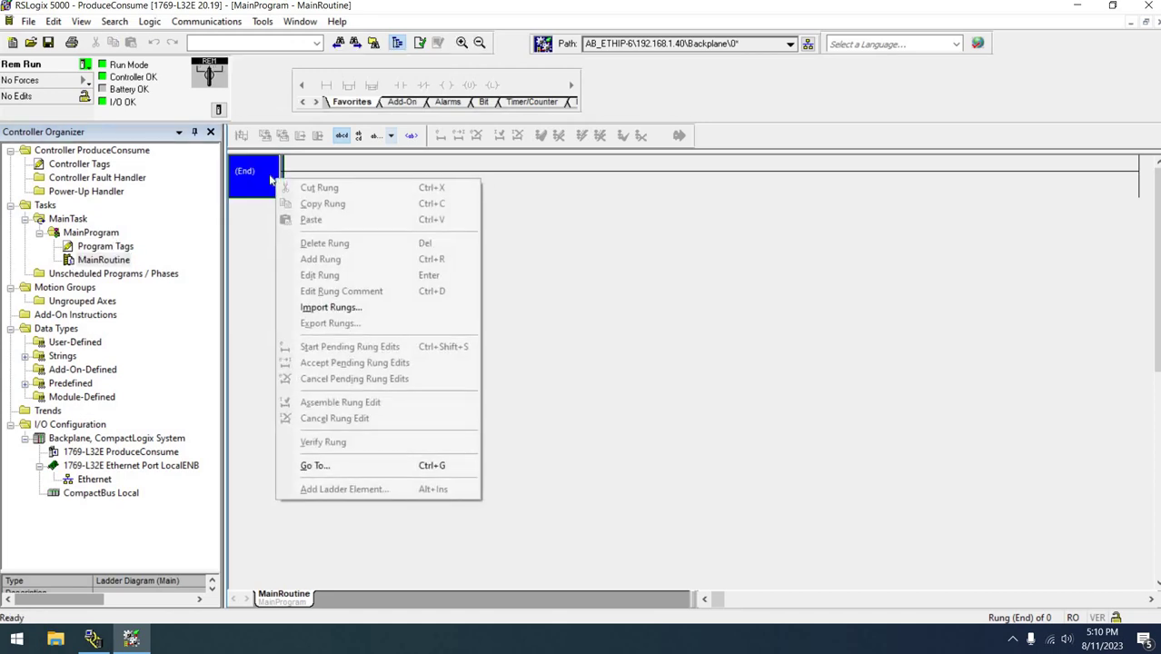
pyautogui.click(271, 179)
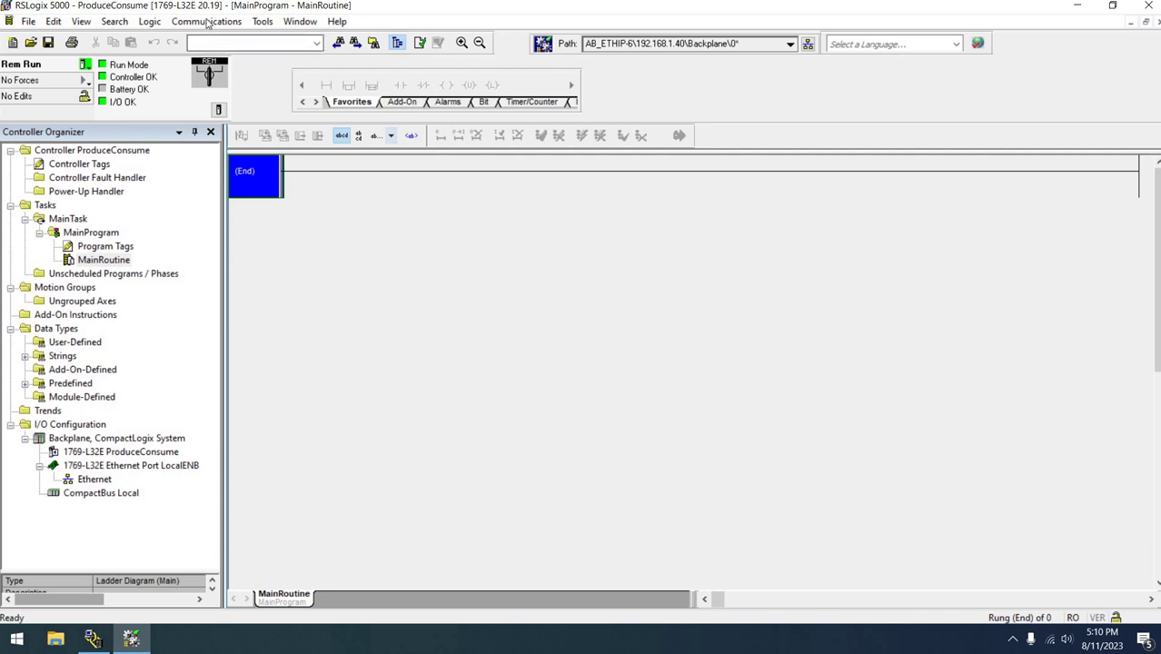
pyautogui.click(206, 21)
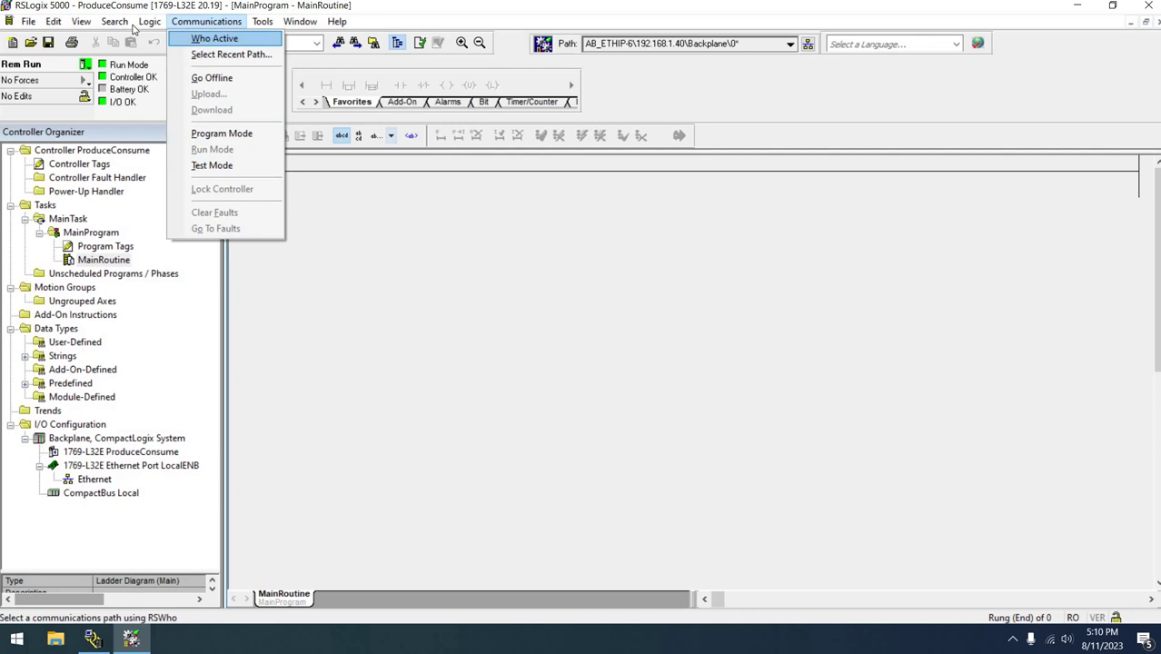
pyautogui.press('Escape')
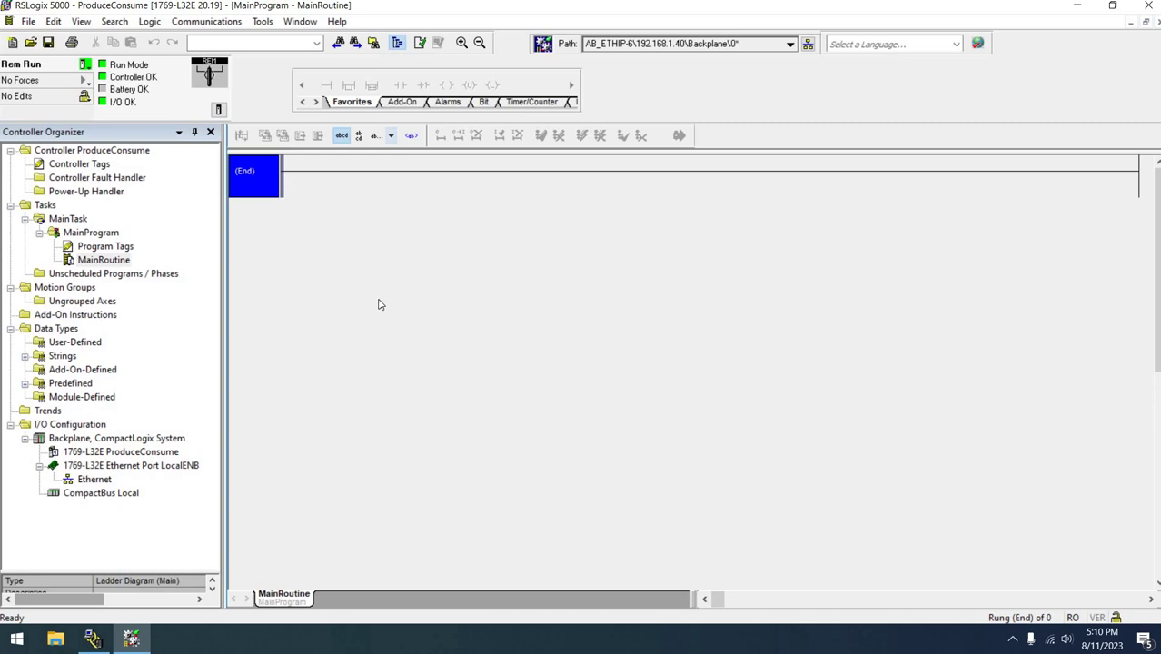
pyautogui.rightClick(76, 222)
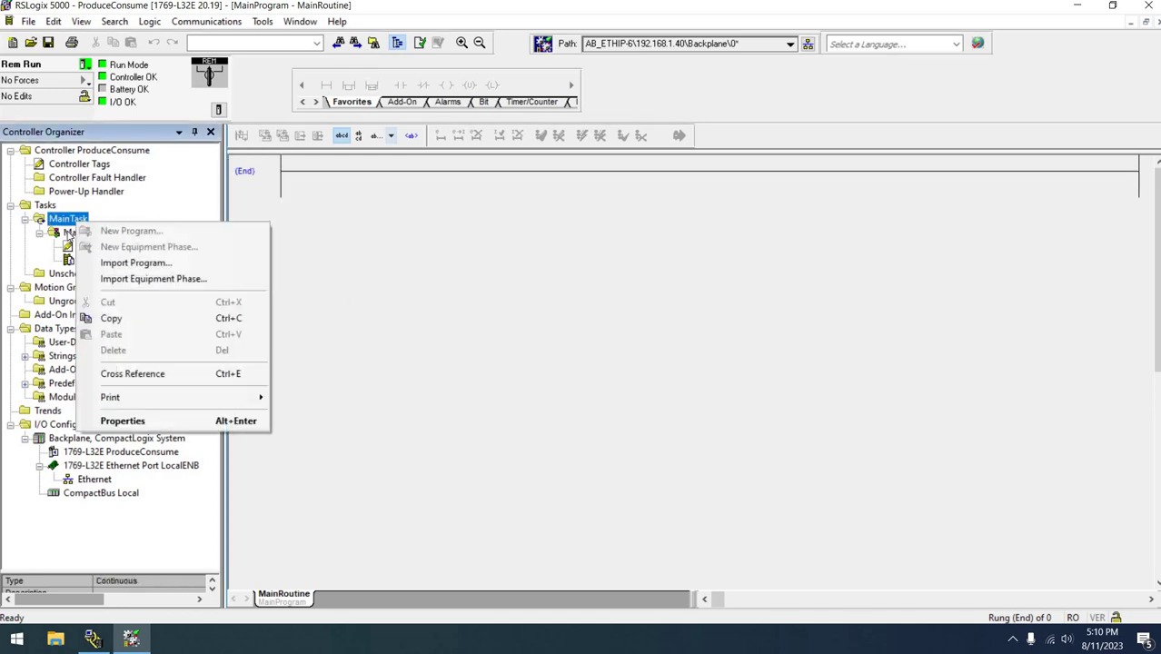
pyautogui.rightClick(76, 234)
pyautogui.click(121, 107)
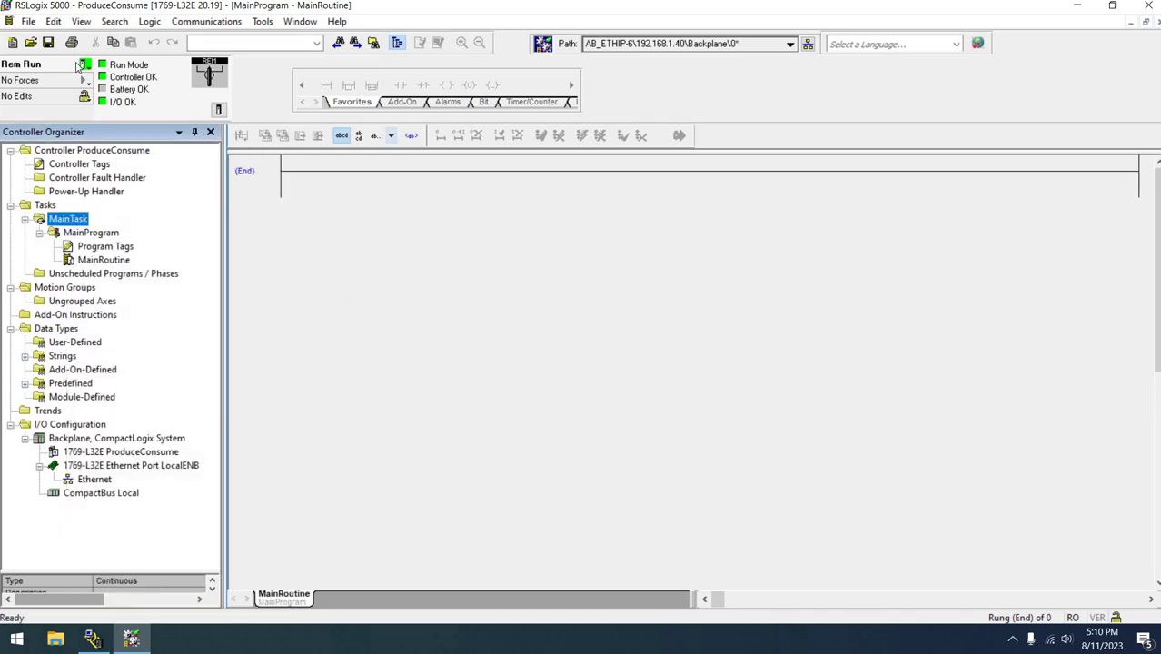
pyautogui.click(84, 64)
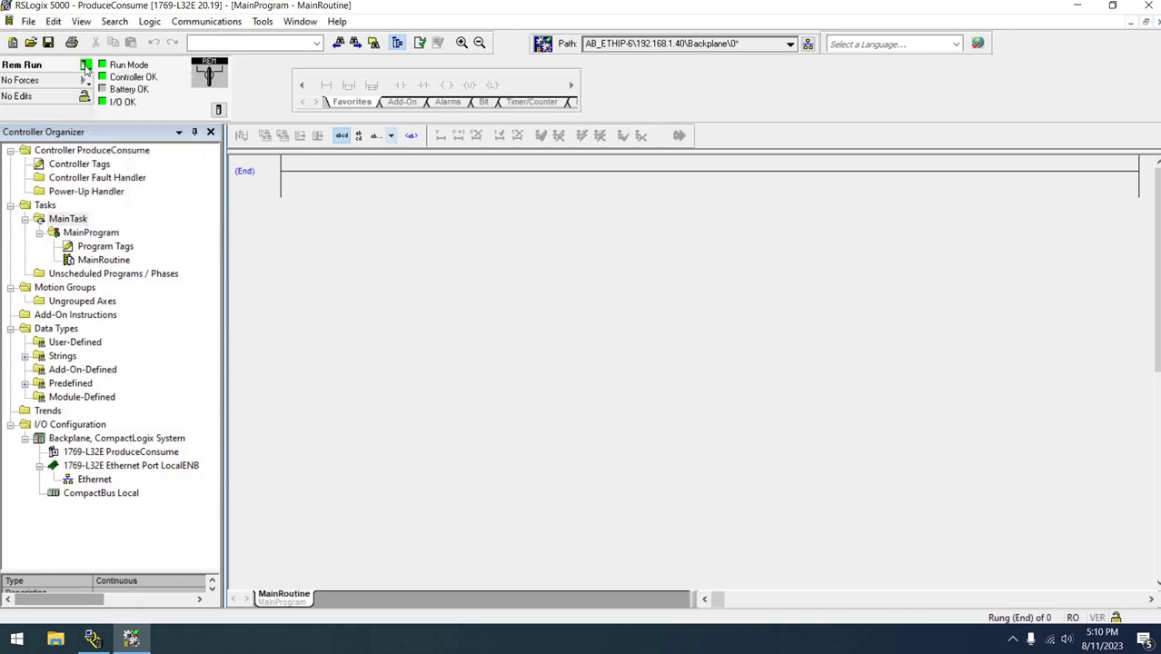
pyautogui.click(84, 64)
pyautogui.click(125, 82)
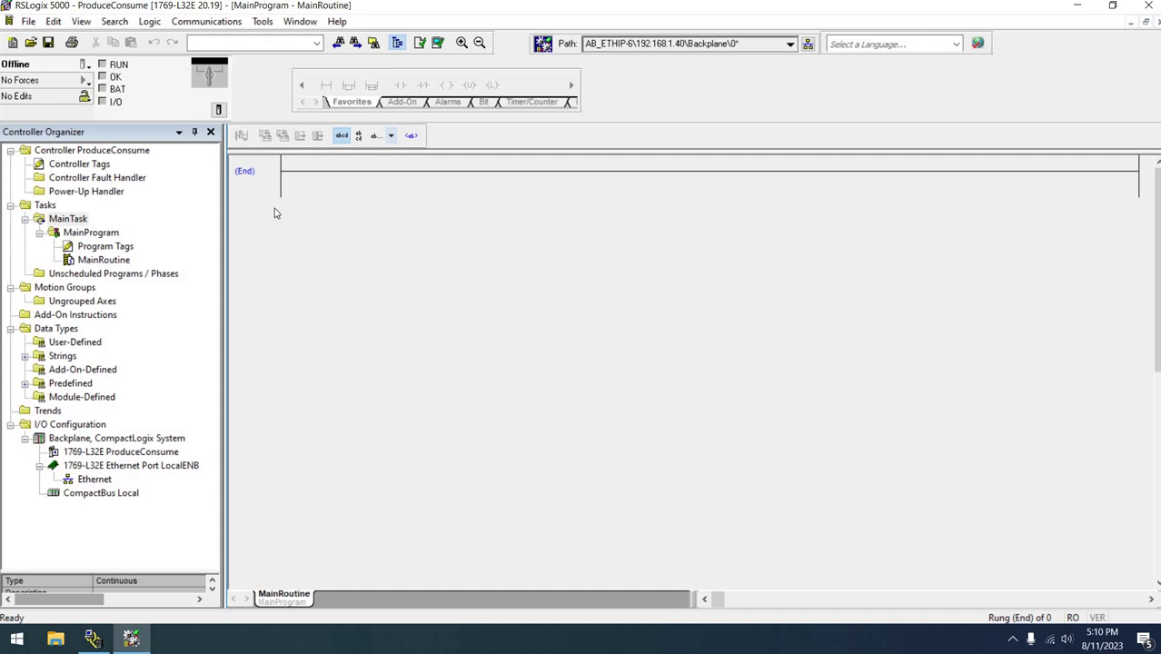
pyautogui.click(238, 175)
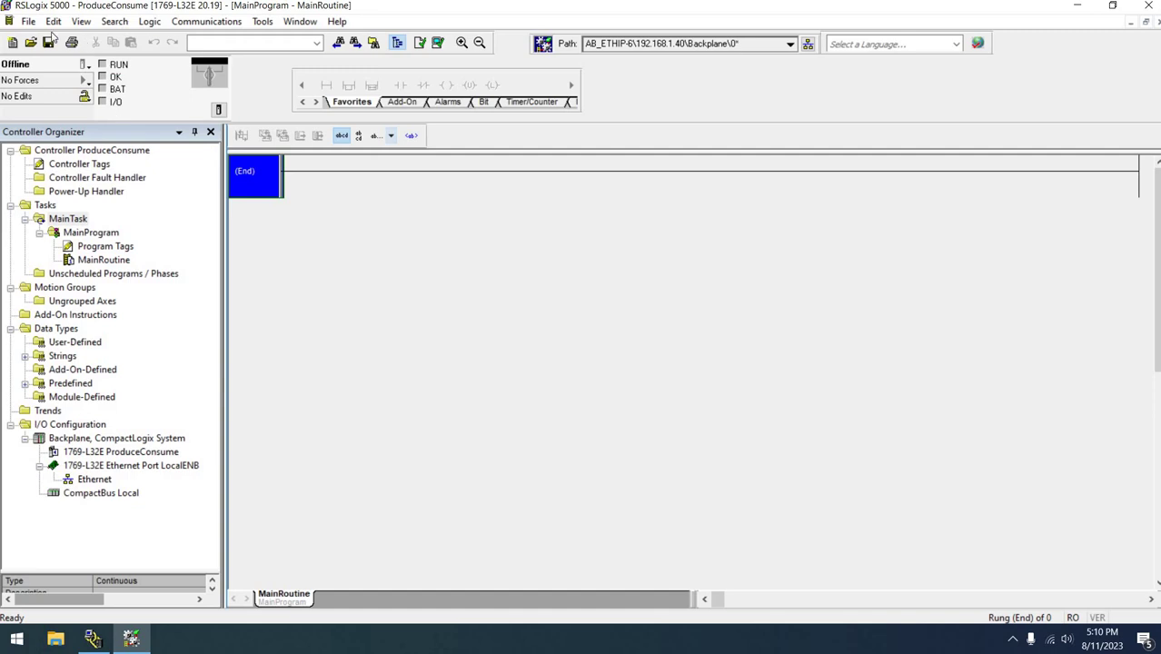
pyautogui.rightClick(77, 234)
pyautogui.click(87, 243)
pyautogui.click(91, 247)
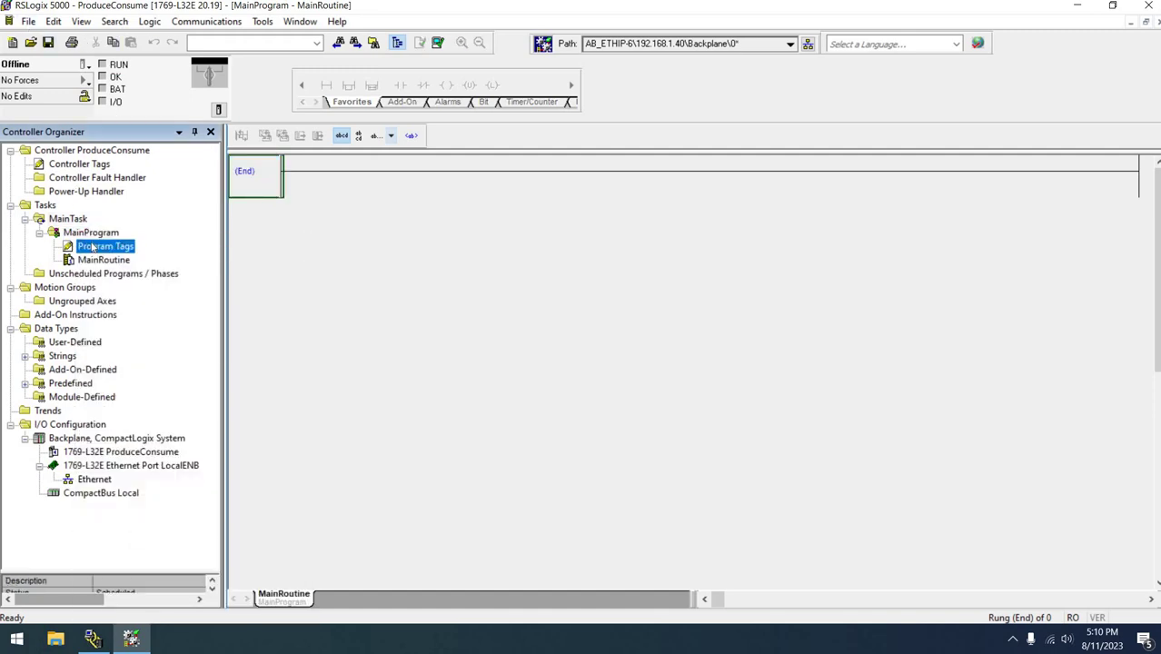
pyautogui.rightClick(92, 247)
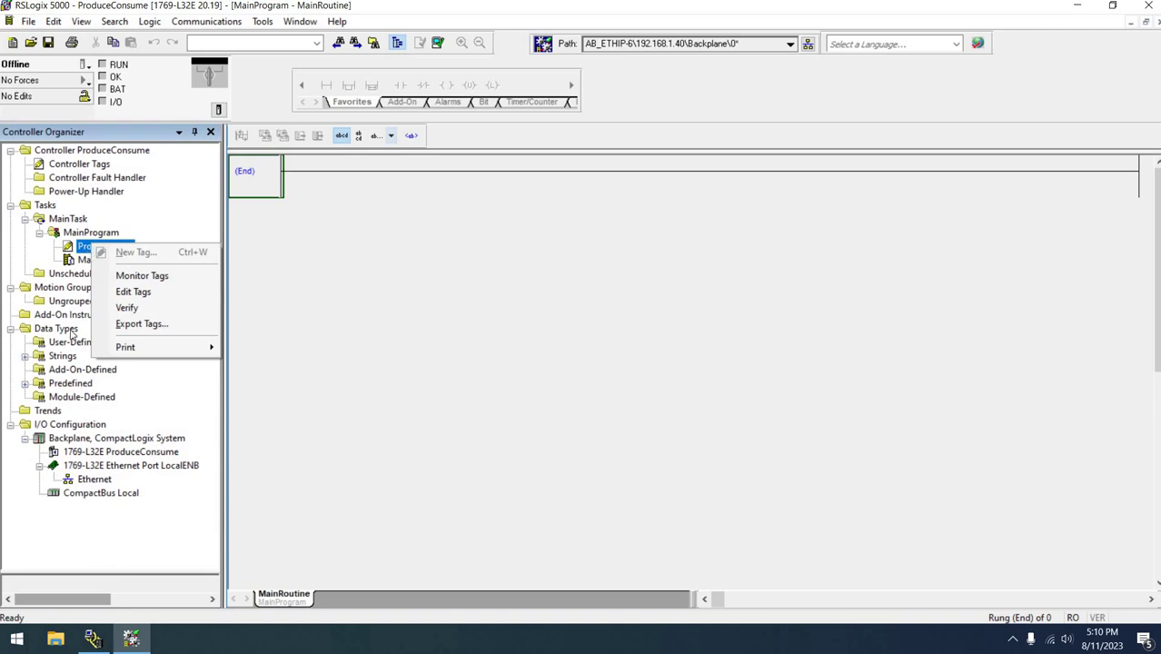
pyautogui.click(81, 180)
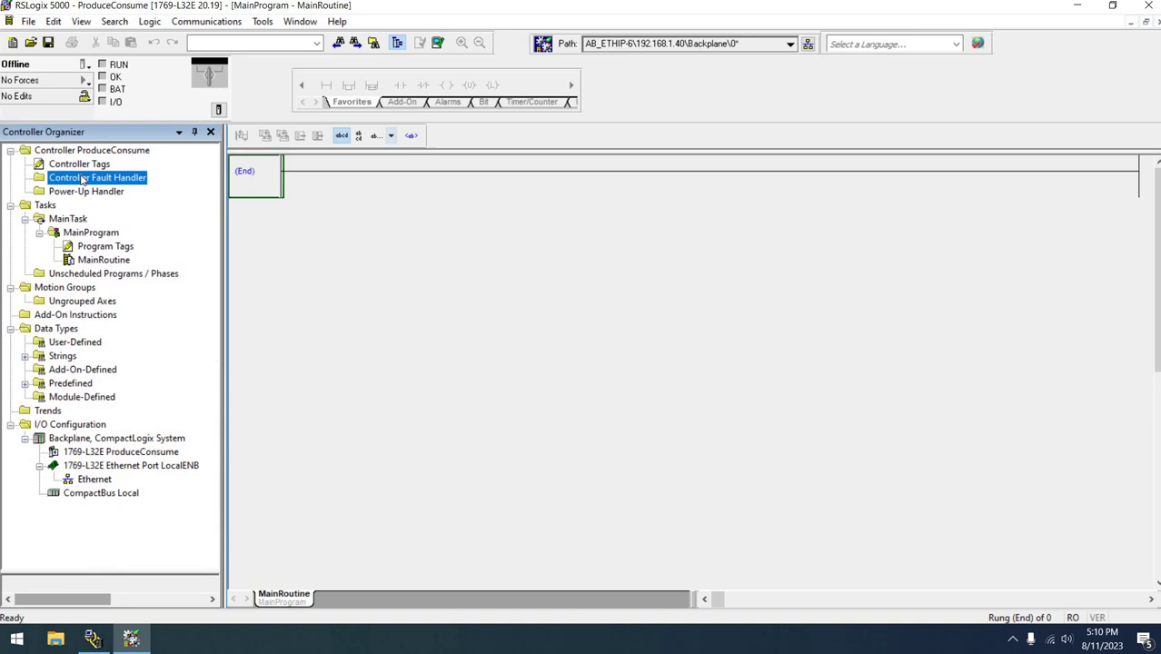
pyautogui.click(84, 65)
pyautogui.click(100, 79)
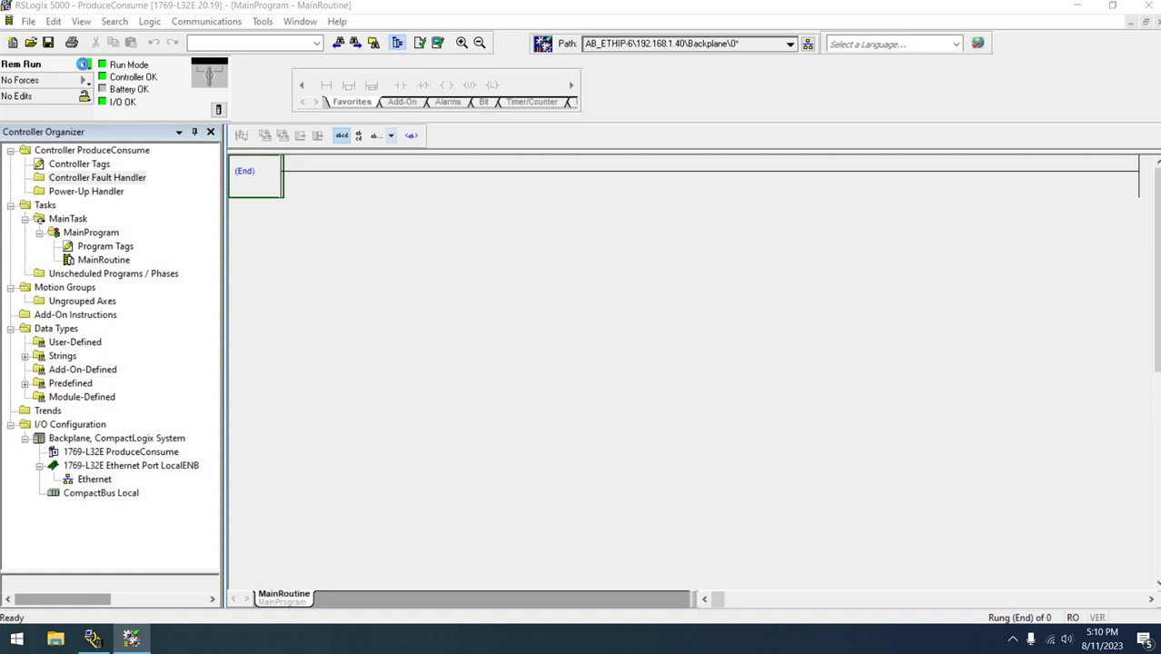
pyautogui.click(438, 291)
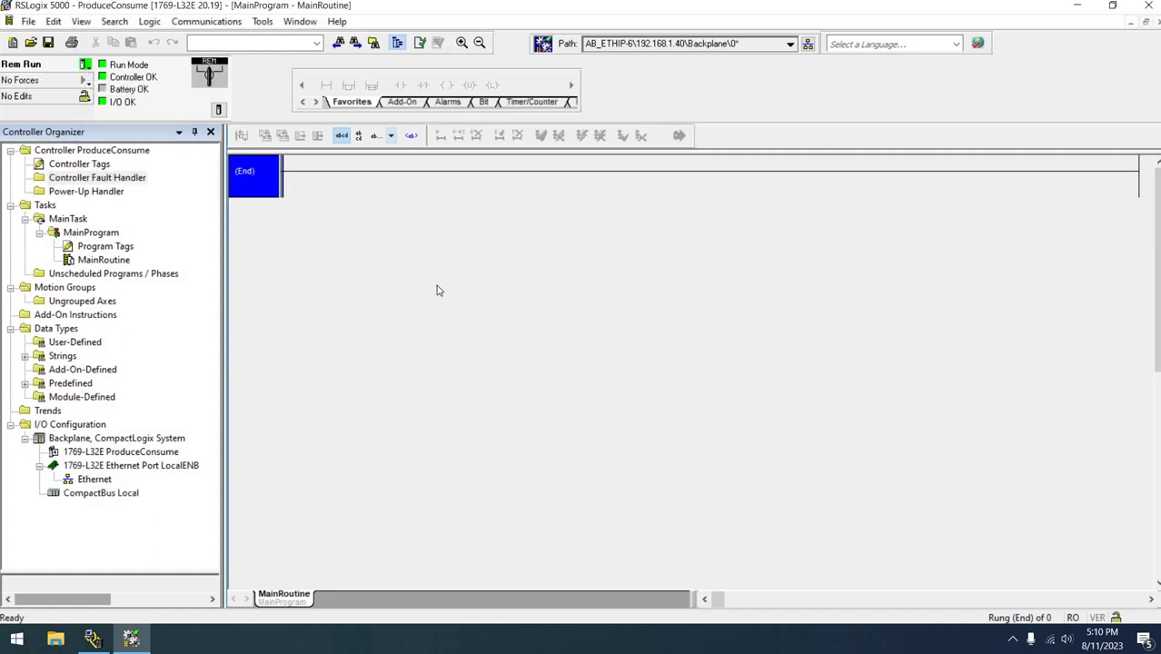
pyautogui.click(84, 64)
pyautogui.click(119, 80)
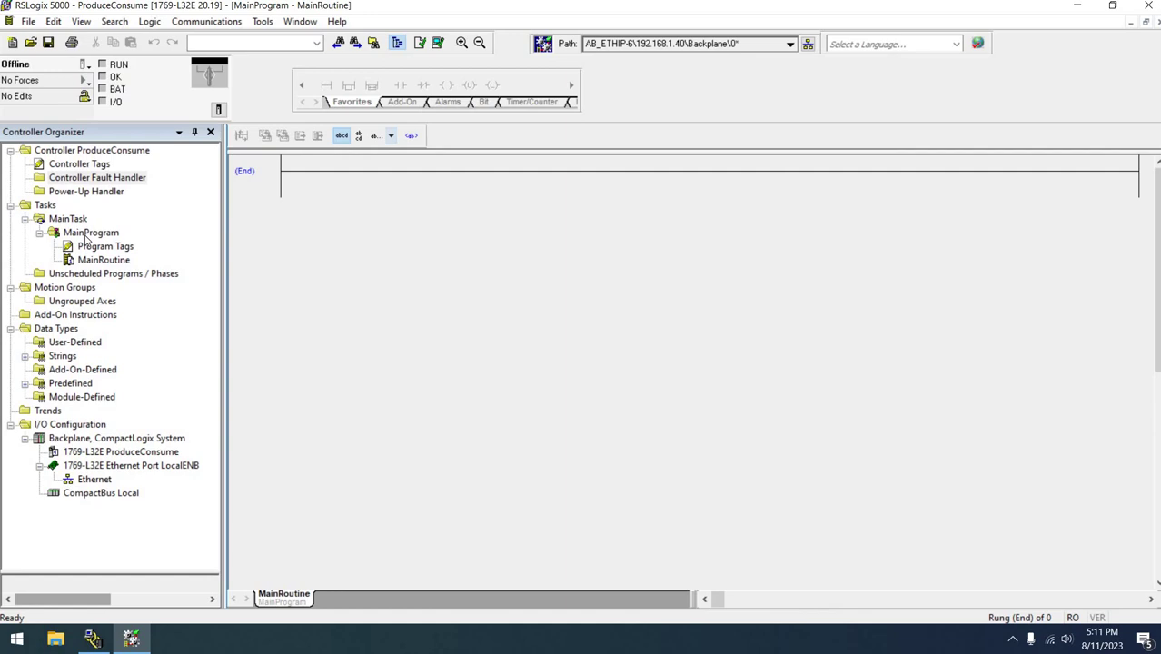
pyautogui.rightClick(88, 232)
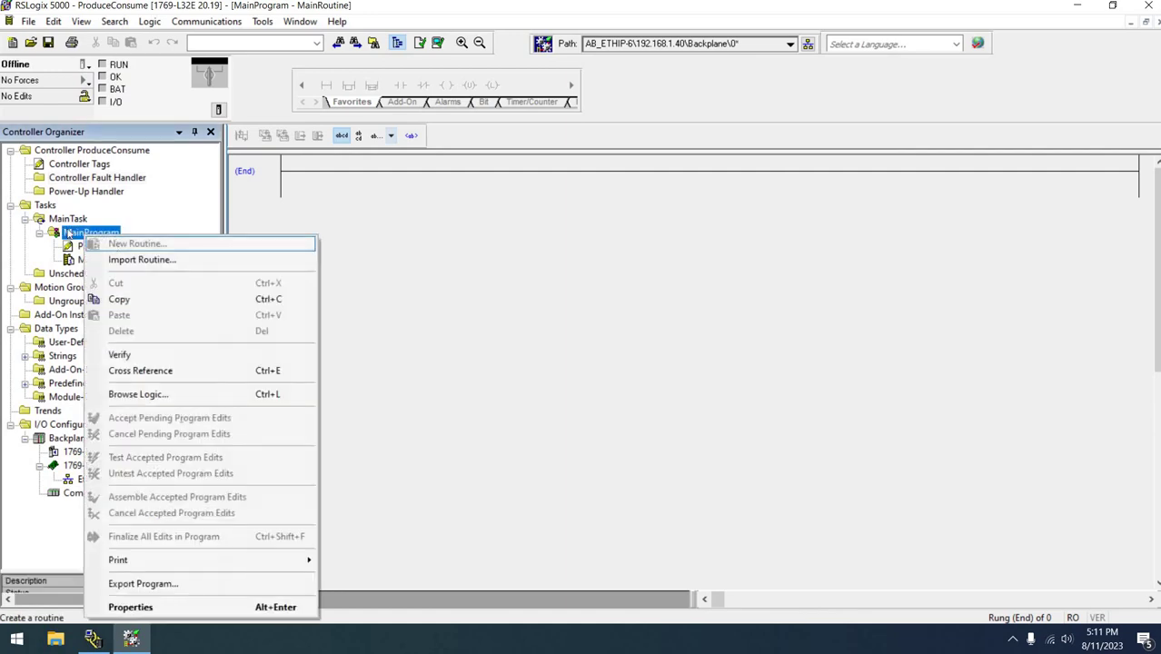
pyautogui.press('Escape')
pyautogui.rightClick(60, 220)
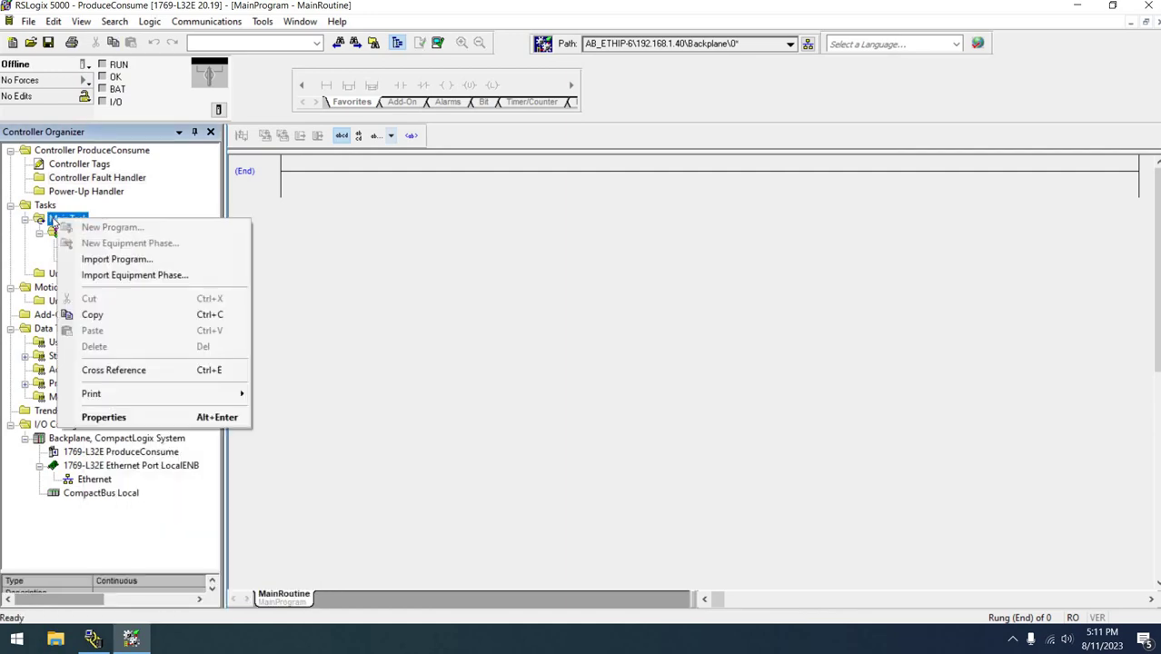
pyautogui.press('Escape')
pyautogui.rightClick(98, 261)
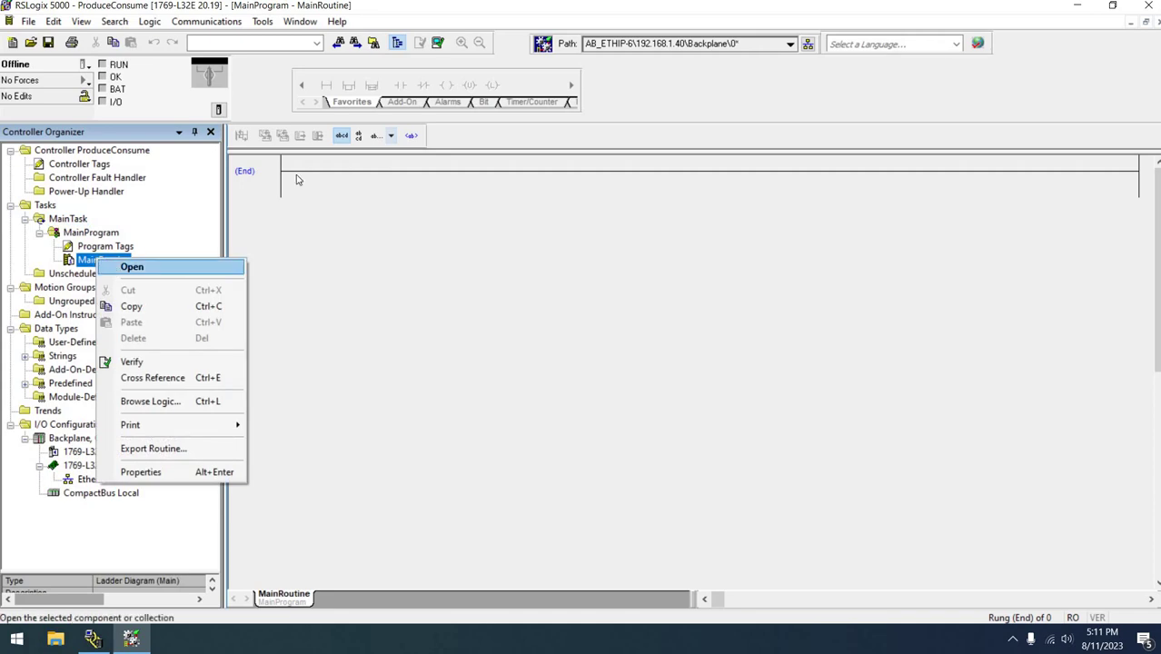
pyautogui.click(124, 264)
pyautogui.rightClick(242, 180)
pyautogui.press('Escape')
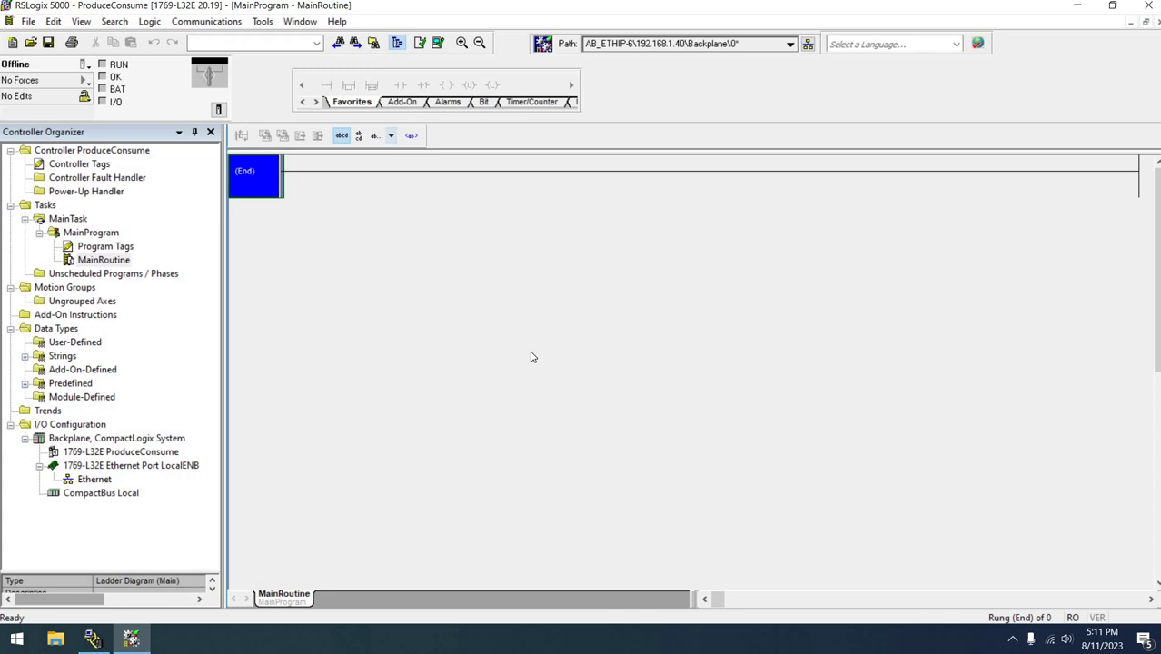
# Bring up the Start menu, then dismiss it to return to RSLogix 5000
pyautogui.click(13, 649)
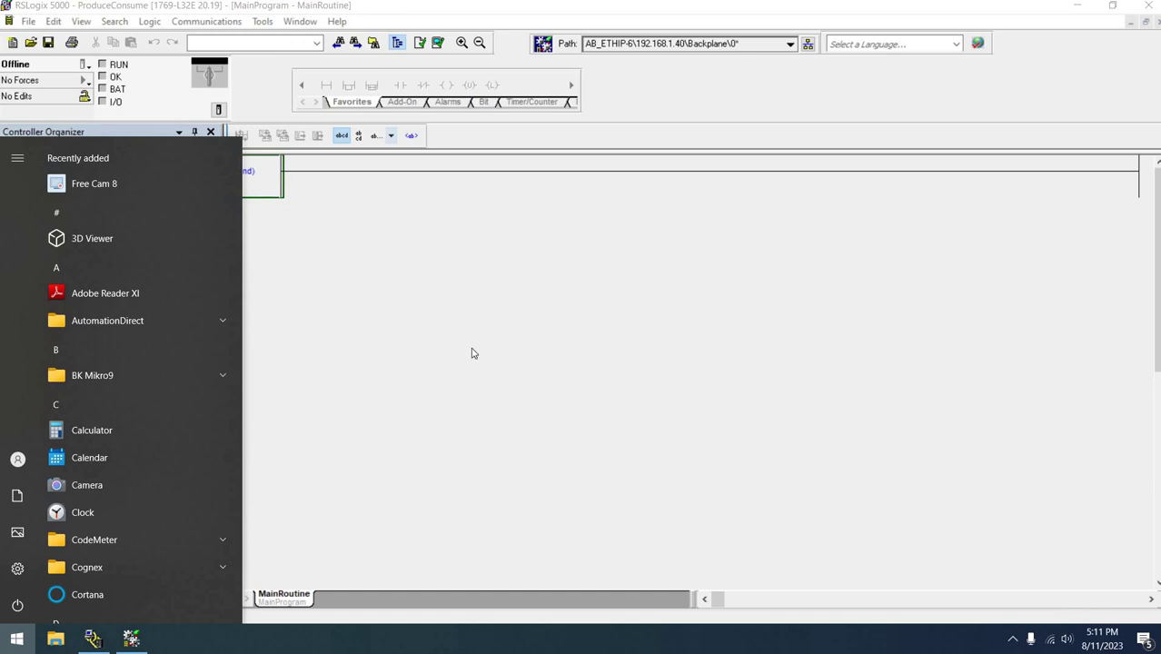
pyautogui.click(406, 386)
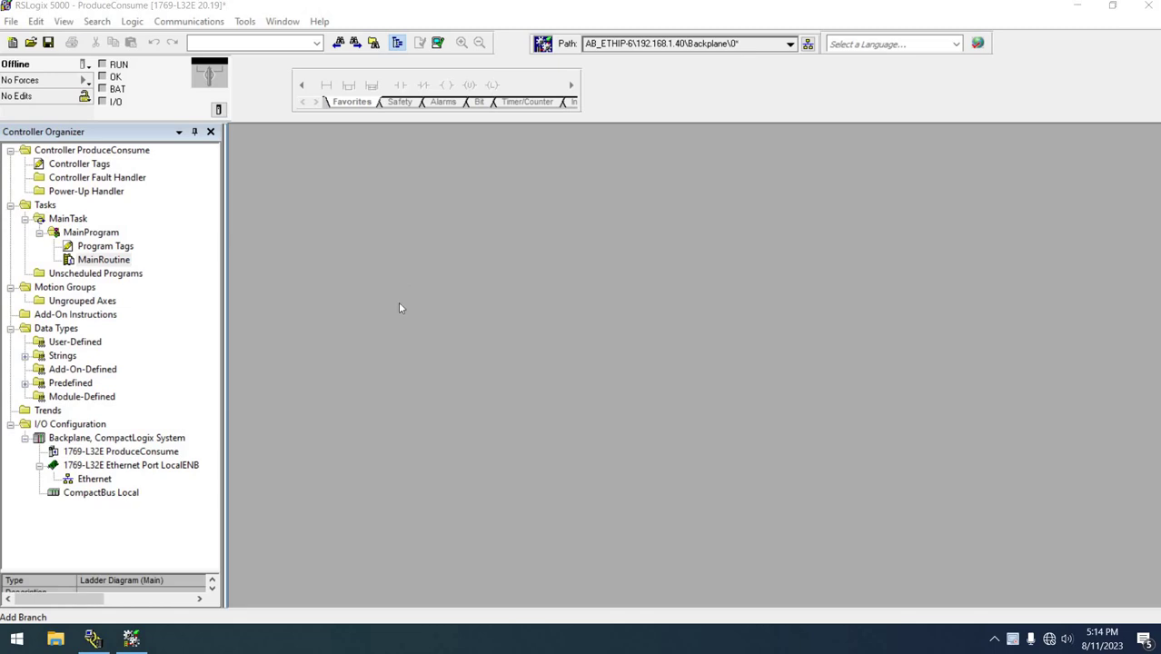
# Open MainRoutine's ladder logic and choose Go Online from the Offline status menu
pyautogui.click(11, 22)
pyautogui.press('Escape')
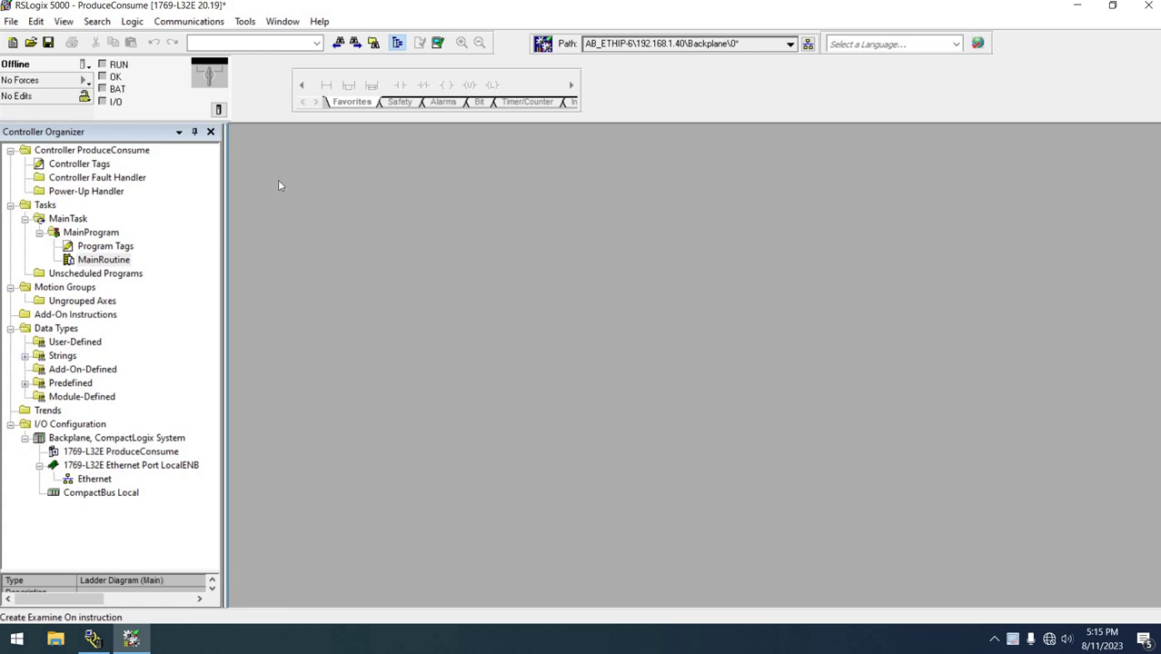
pyautogui.doubleClick(102, 261)
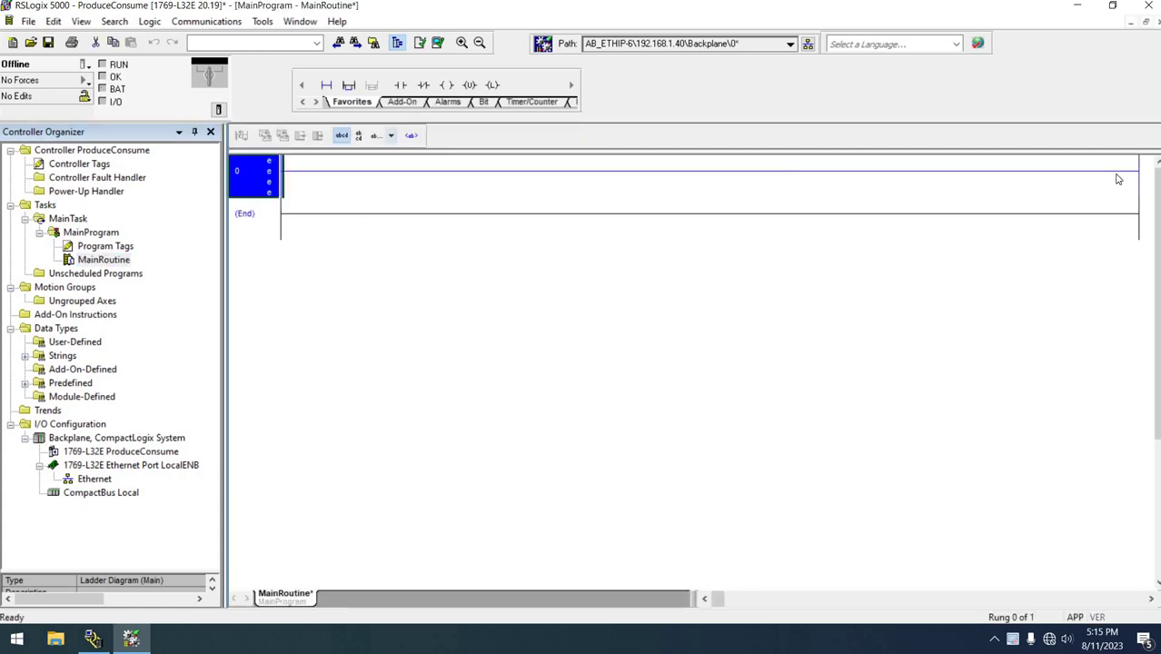
pyautogui.click(83, 64)
pyautogui.click(109, 81)
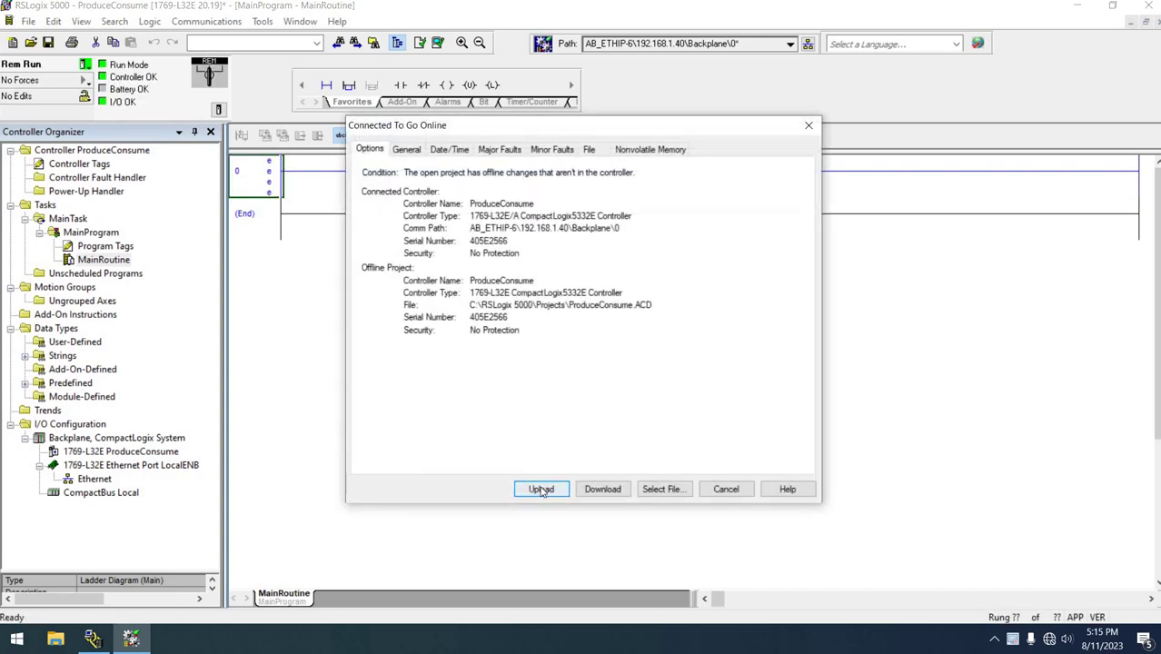
# Upload the controller's project without saving local changes, then reopen MainRoutine
pyautogui.click(541, 488)
pyautogui.click(584, 345)
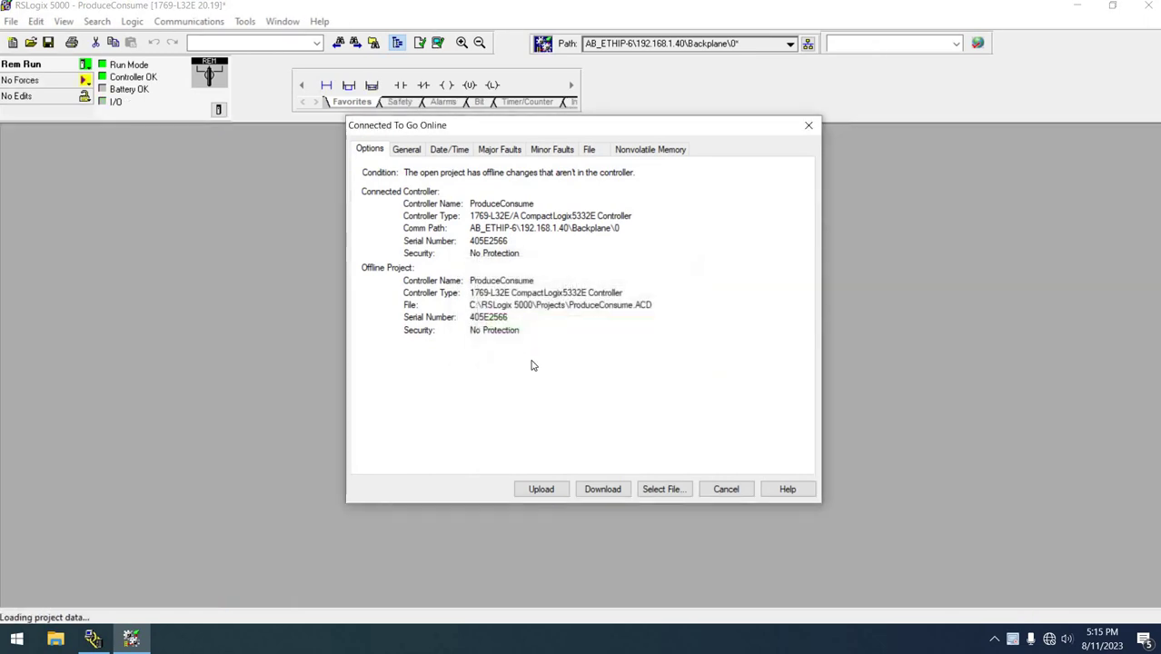
pyautogui.click(40, 232)
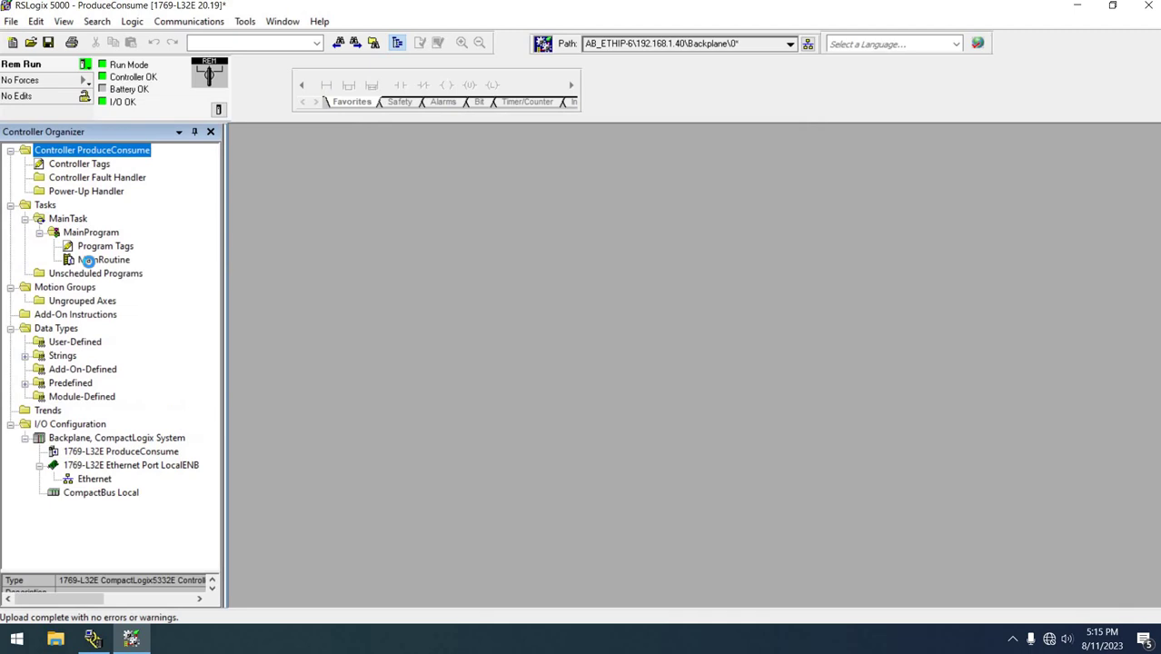
pyautogui.doubleClick(91, 260)
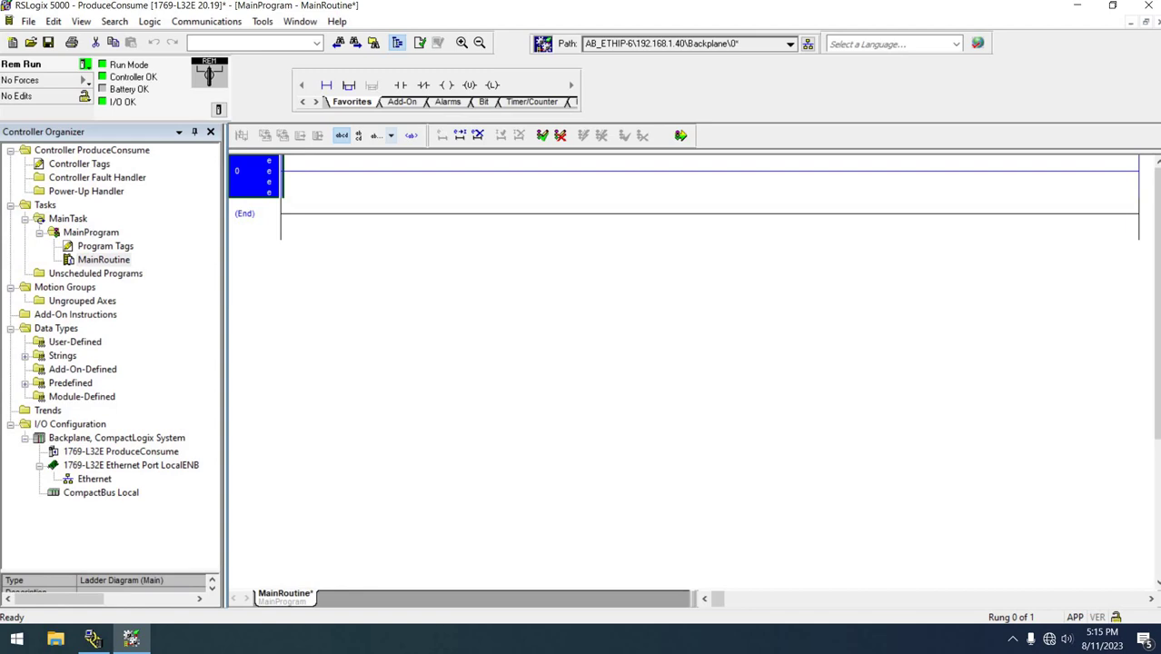
# Enter NOP on rung 0 and finalize the edits twice, leaving only the End rung
pyautogui.write('nop')
pyautogui.press('Return')
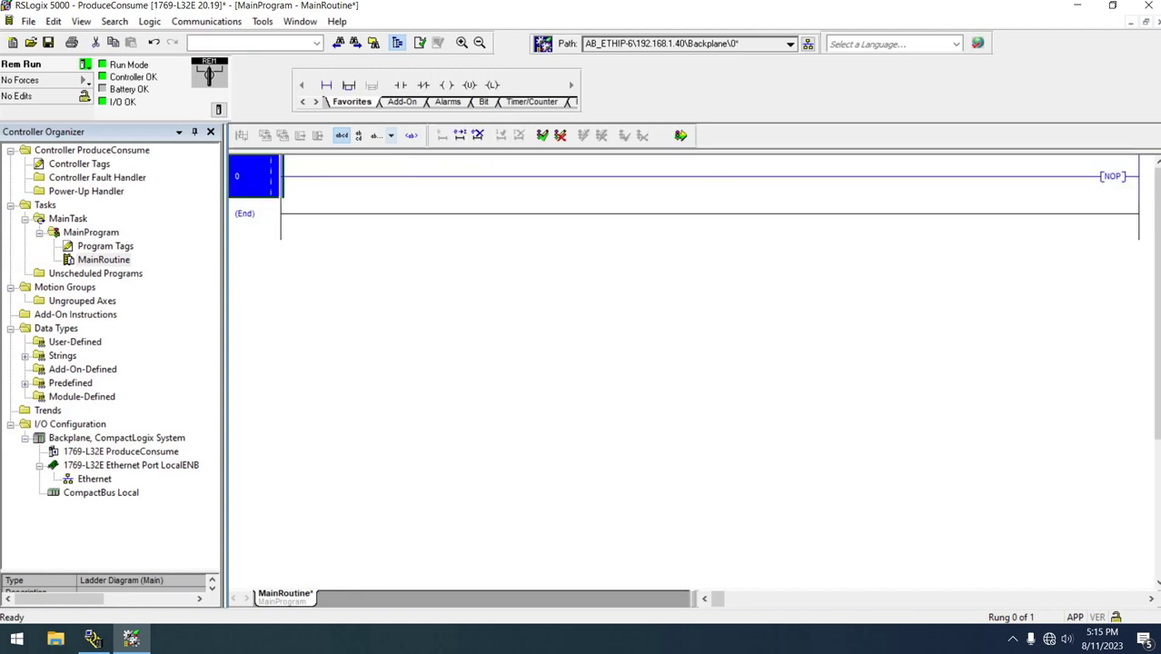
pyautogui.click(680, 137)
pyautogui.press('Return')
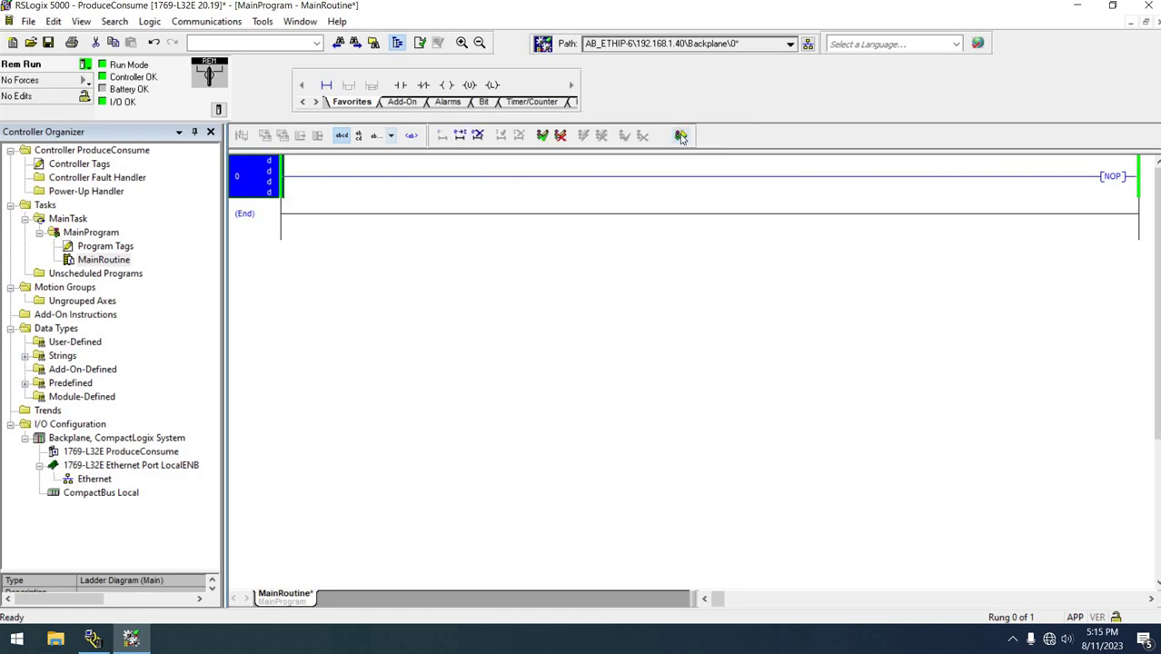
pyautogui.click(680, 136)
pyautogui.press('Return')
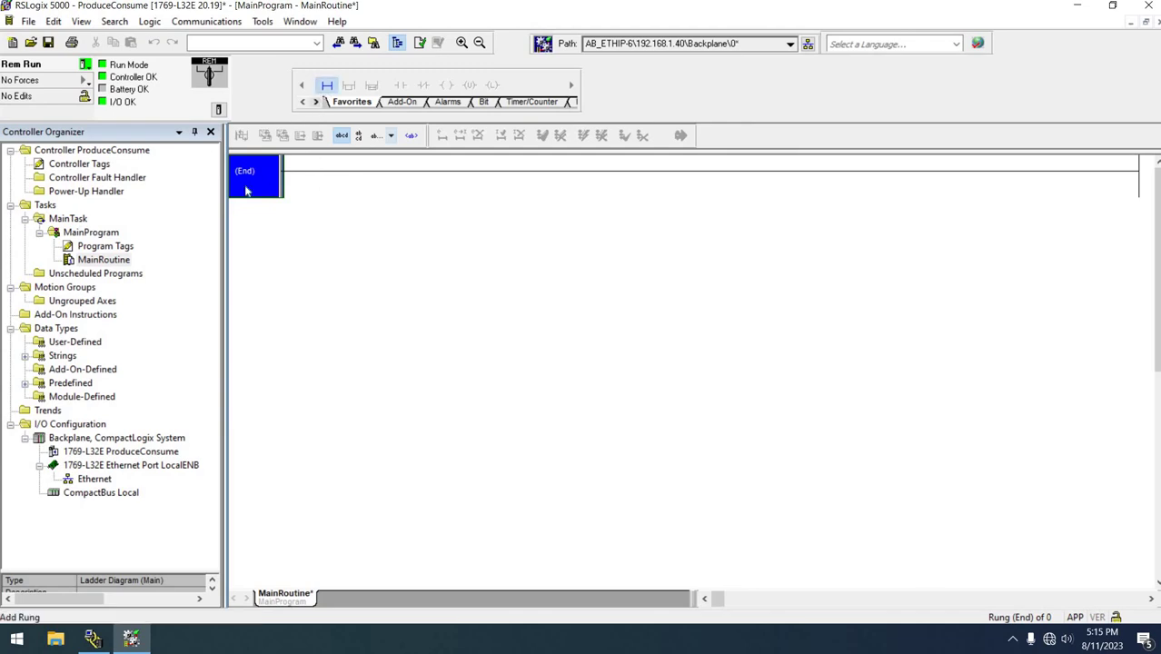
# Add a new rung 0 holding a NOP instruction above End and finalize it online
pyautogui.click(326, 84)
pyautogui.doubleClick(344, 194)
pyautogui.write('NOP')
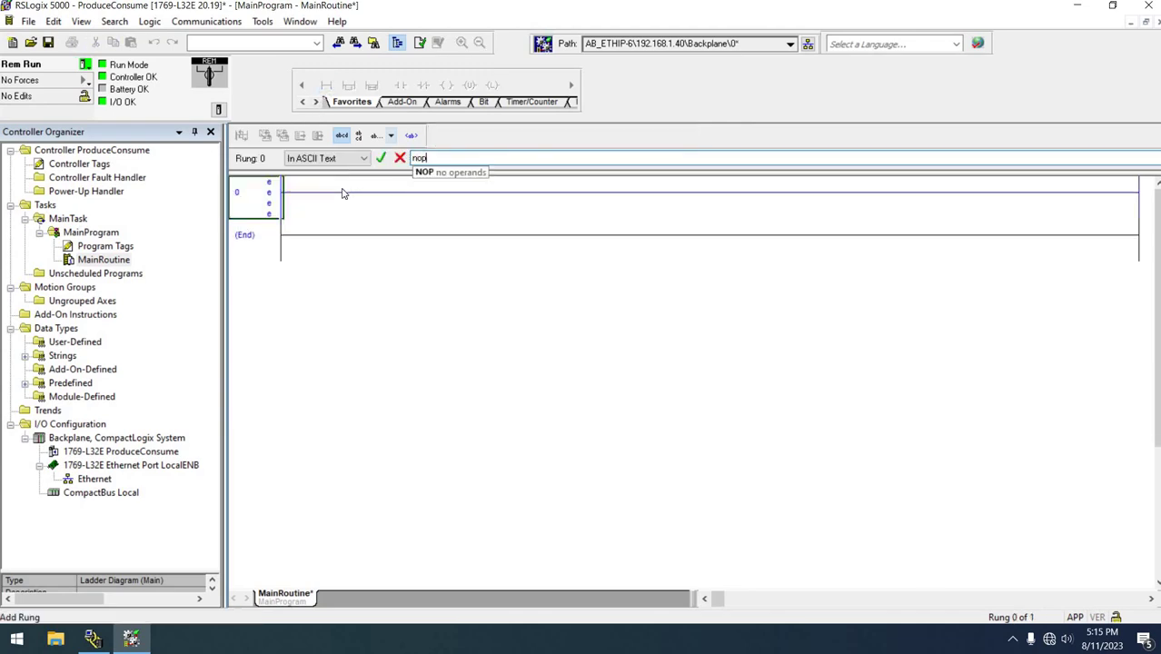
pyautogui.press('Return')
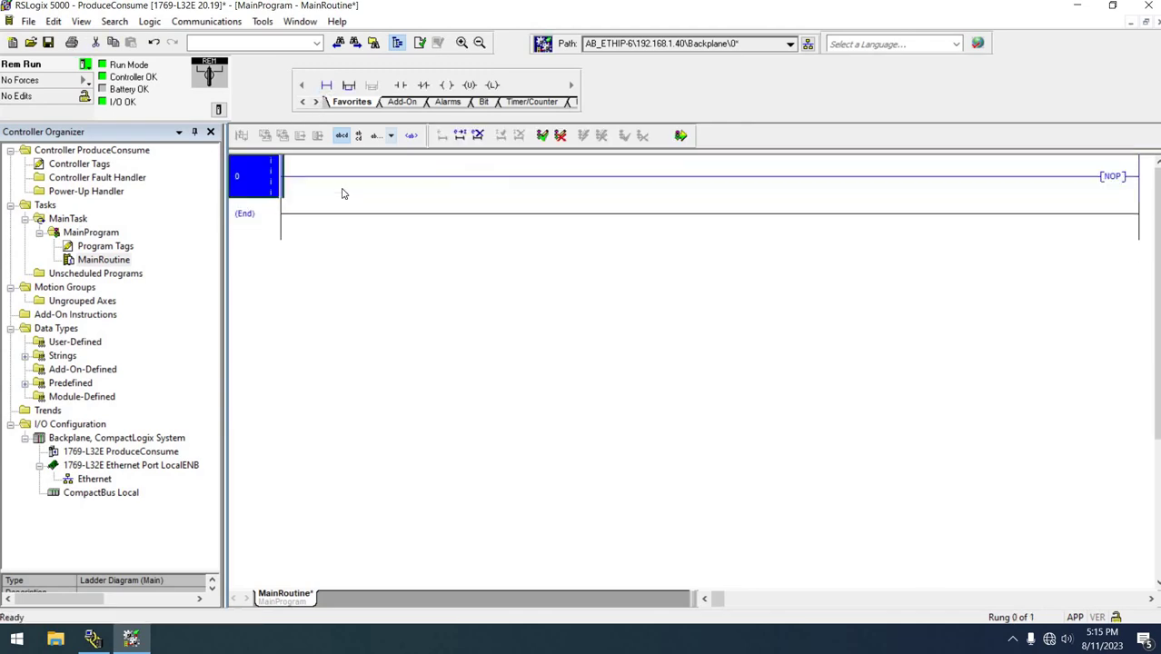
pyautogui.click(686, 138)
pyautogui.press('Return')
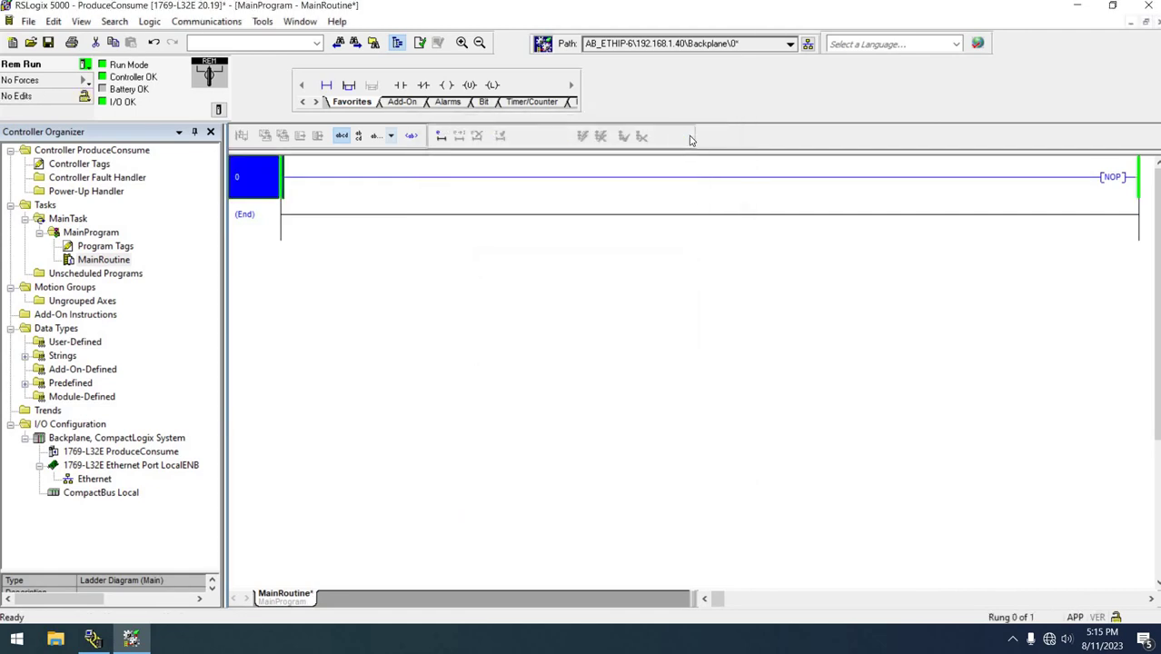